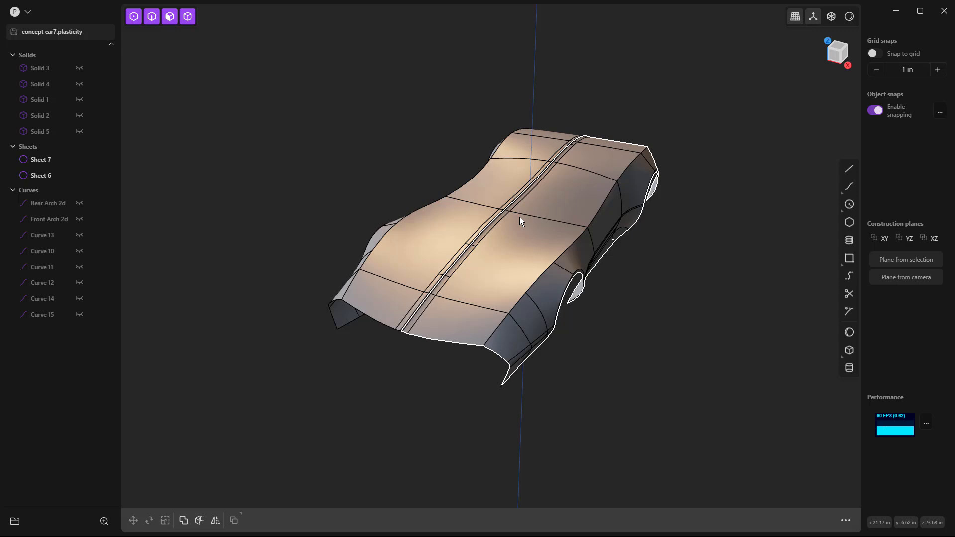
# Step: Delete the negative-X half of the car body, Sheet 6
pyautogui.moveTo(519, 222); pyautogui.dragTo(493, 204, button='middle')
pyautogui.click(491, 204)
pyautogui.press('Delete')
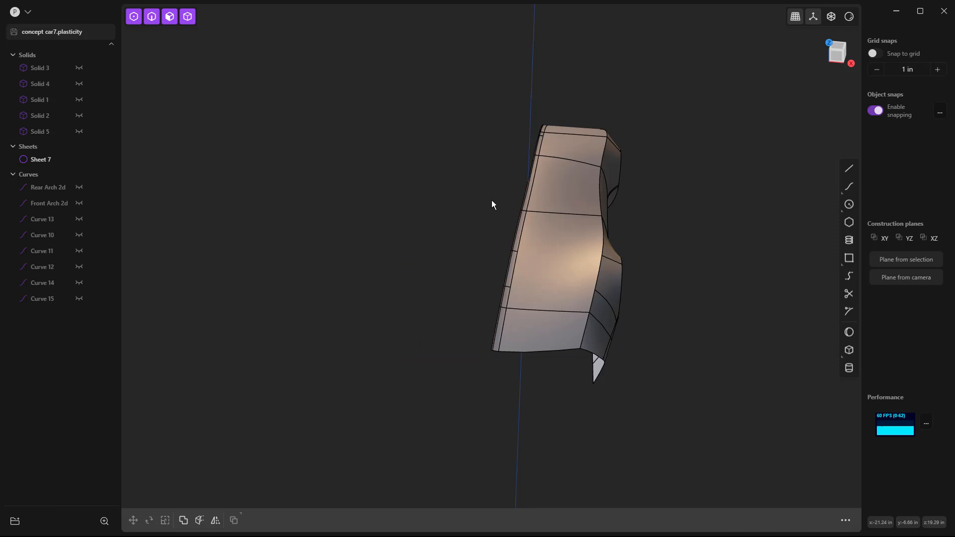
# Step: Delete the narrow strip faces beside the centre line along the front of the remaining half body
pyautogui.scroll(5, 511, 310)
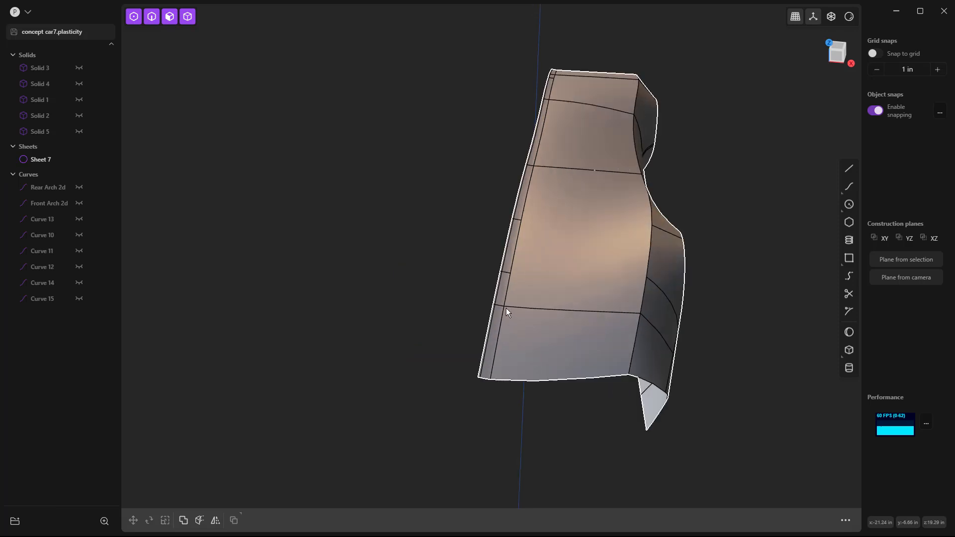
pyautogui.click(490, 319)
pyautogui.click(492, 319)
pyautogui.press('o')
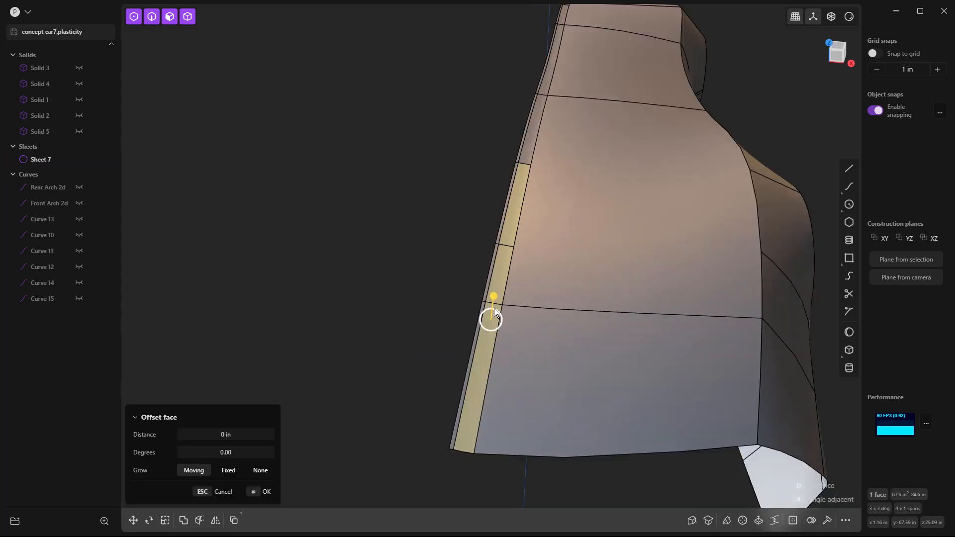
pyautogui.press('Delete')
# Step: Delete the narrow centre strip faces along the middle section of the half body
pyautogui.moveTo(547, 174); pyautogui.dragTo(508, 212, button='middle')
pyautogui.click(504, 211)
pyautogui.click(504, 211)
pyautogui.press('o')
pyautogui.press('Escape')
pyautogui.click(513, 176)
pyautogui.click(515, 177)
pyautogui.press('o')
pyautogui.press('Escape')
# Step: Delete the remaining narrow strip faces at the rear and the thin leftover sheet along the centre line
pyautogui.moveTo(561, 113); pyautogui.dragTo(524, 150, button='middle')
pyautogui.click(523, 150)
pyautogui.click(509, 191)
pyautogui.press('o')
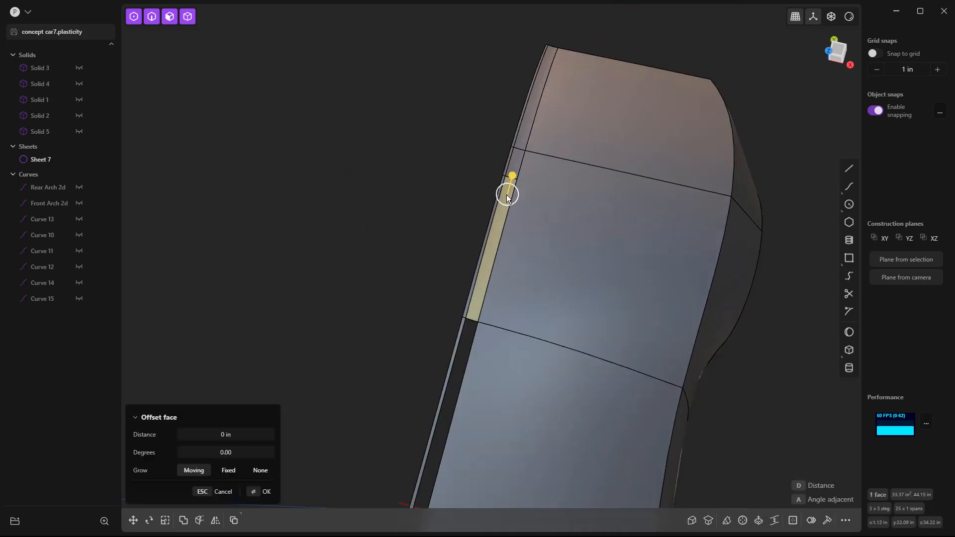
pyautogui.press('Escape')
pyautogui.click(516, 163)
pyautogui.click(516, 161)
pyautogui.press('Delete')
pyautogui.click(525, 131)
pyautogui.click(527, 128)
pyautogui.press('Delete')
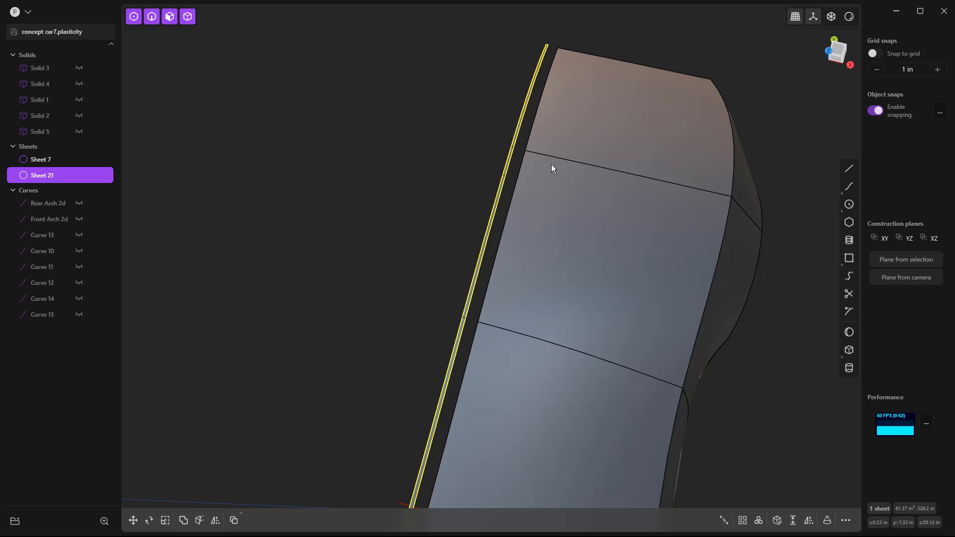
pyautogui.press('Delete')
# Step: Mirror the remaining half body sheet across the YZ plane to the negative X side
pyautogui.moveTo(367, 227); pyautogui.dragTo(529, 233, button='middle')
pyautogui.scroll(-5, 529, 233)
pyautogui.click(521, 364)
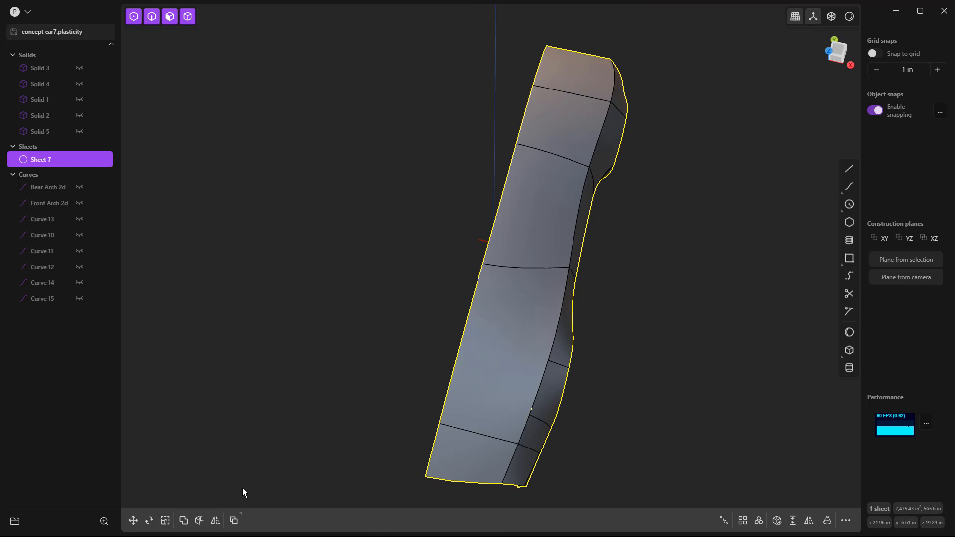
pyautogui.click(216, 520)
pyautogui.click(476, 241)
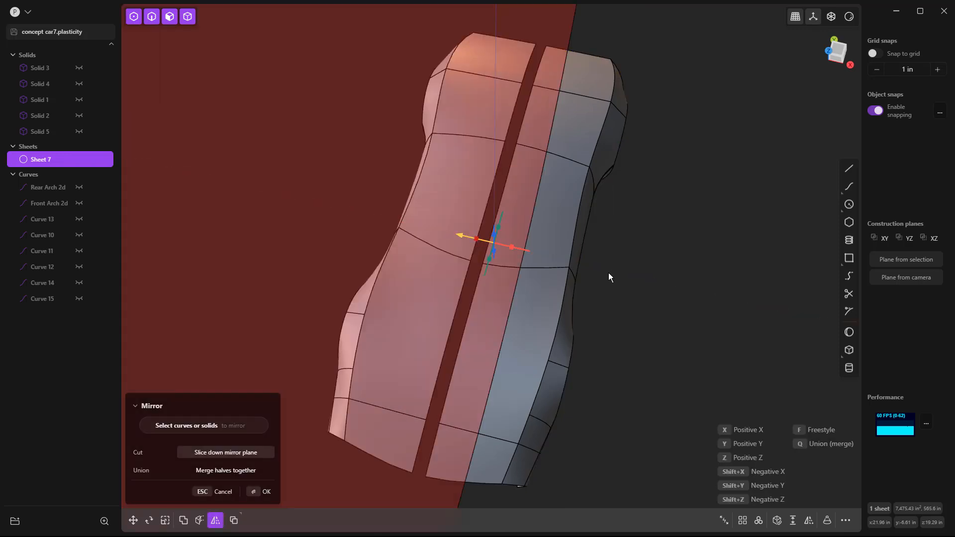
pyautogui.press('Return')
pyautogui.click(646, 362)
pyautogui.moveTo(646, 363); pyautogui.dragTo(647, 344, button='middle')
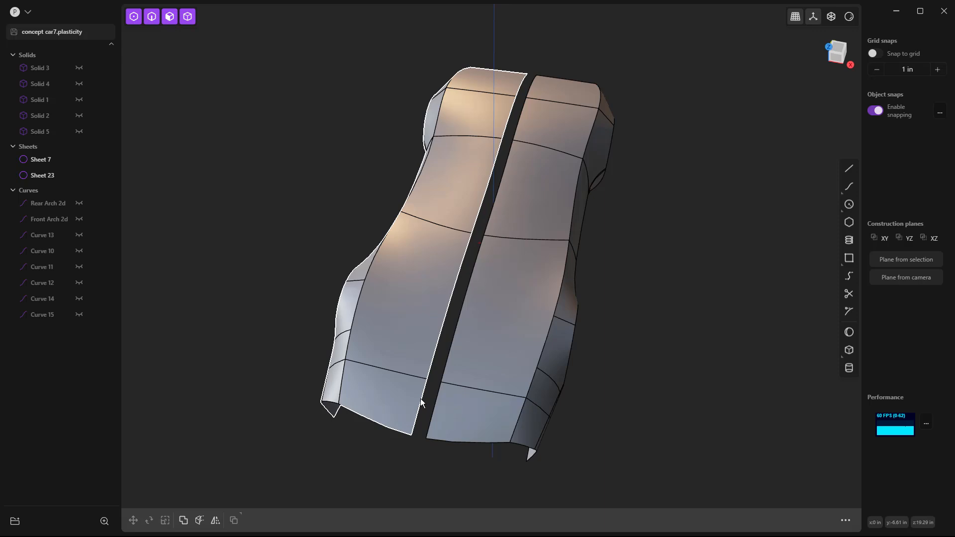
pyautogui.click(850, 275)
pyautogui.scroll(5, 420, 435)
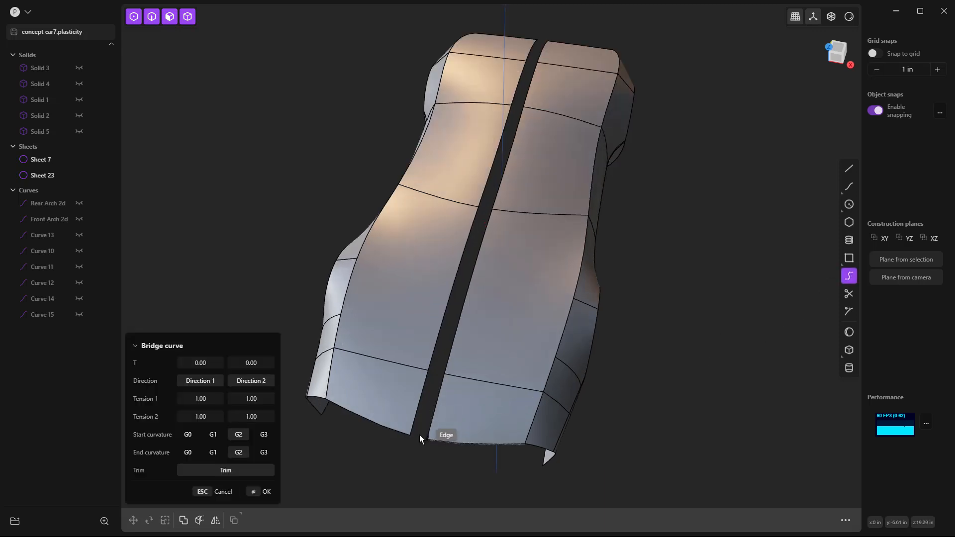
pyautogui.click(381, 432)
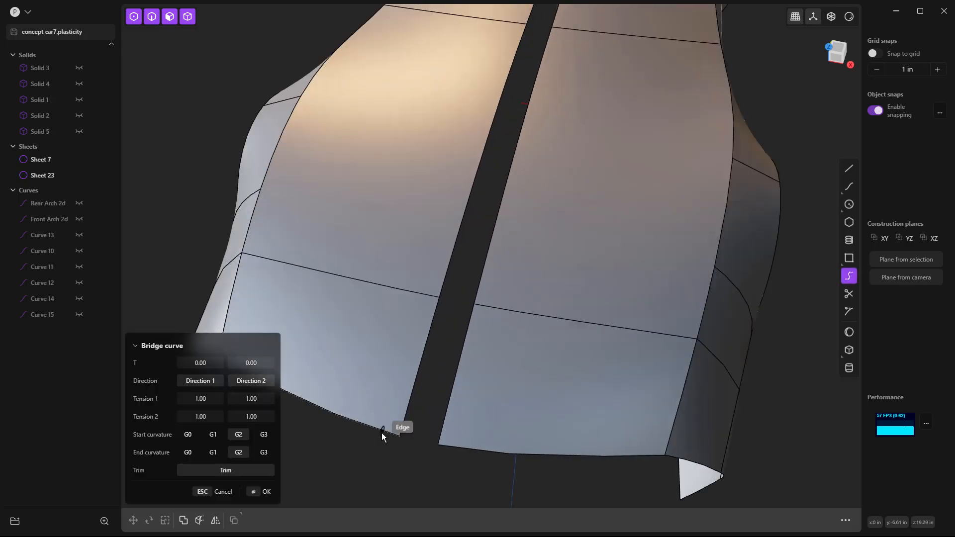
pyautogui.click(457, 447)
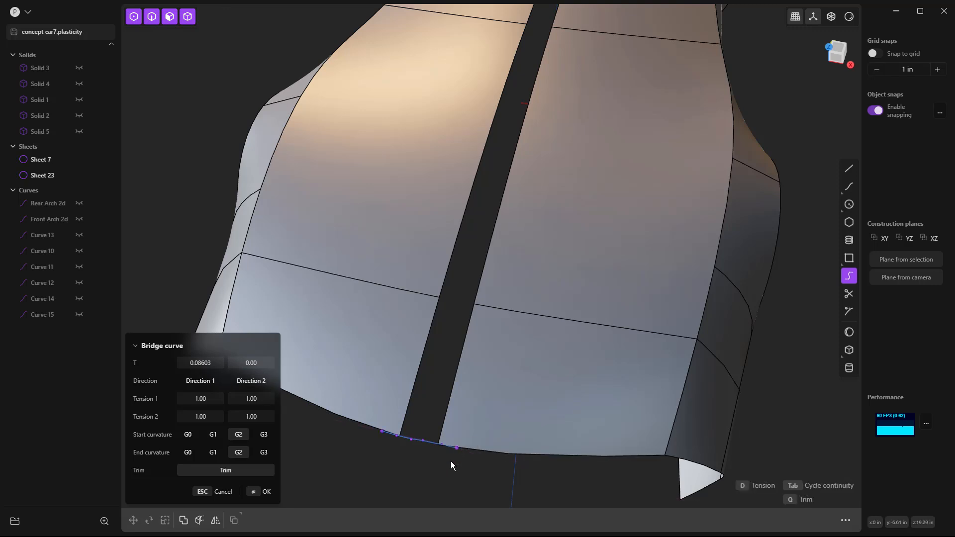
pyautogui.press('Escape')
# Step: Bridge the gap at the front edges of both halves with a curve using T 0.00 and 0.00 and G1 start and end curvature
pyautogui.moveTo(472, 463)
pyautogui.mouseDown(button='middle')
pyautogui.moveTo(478, 449)
pyautogui.moveTo(471, 447)
pyautogui.mouseUp(button='middle')
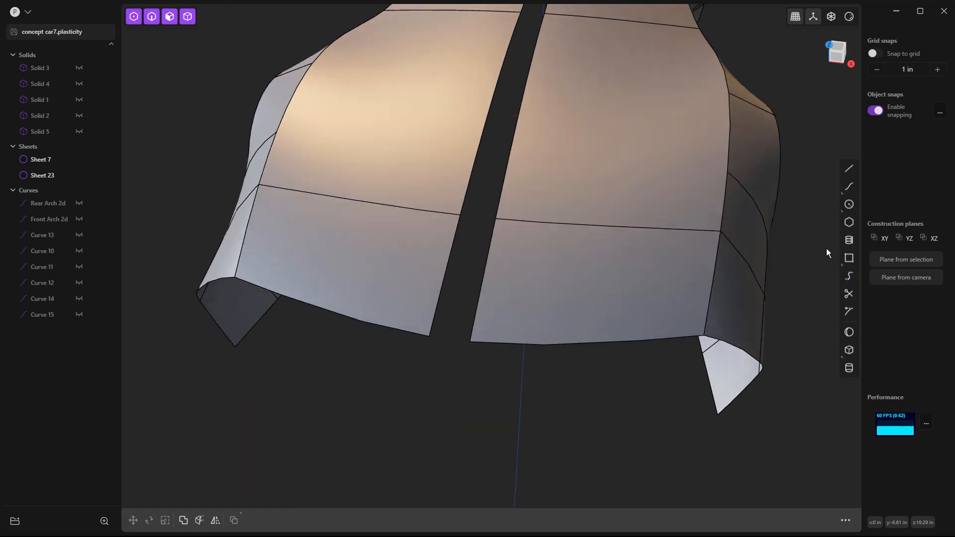
pyautogui.click(849, 277)
pyautogui.click(414, 338)
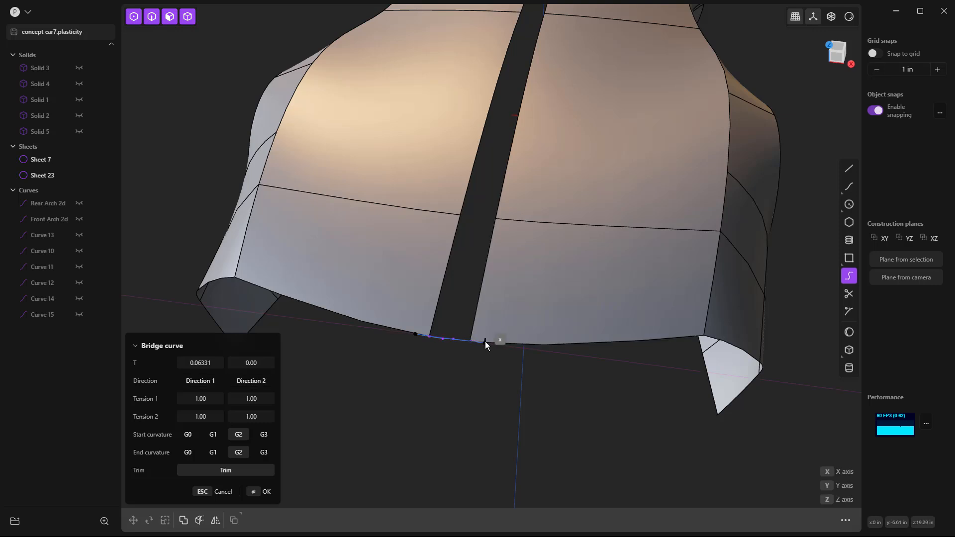
pyautogui.click(479, 341)
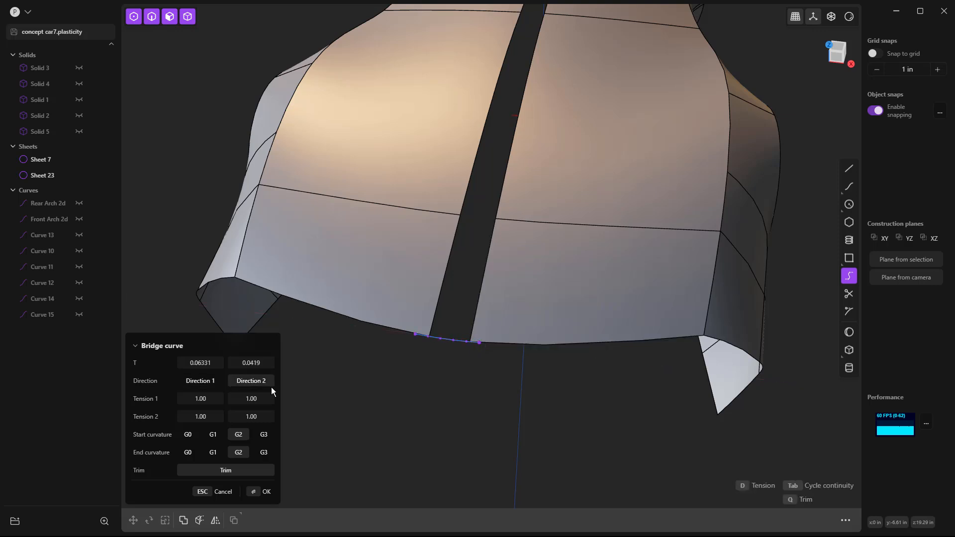
pyautogui.moveTo(263, 363); pyautogui.dragTo(204, 364)
pyautogui.click(212, 436)
pyautogui.click(212, 451)
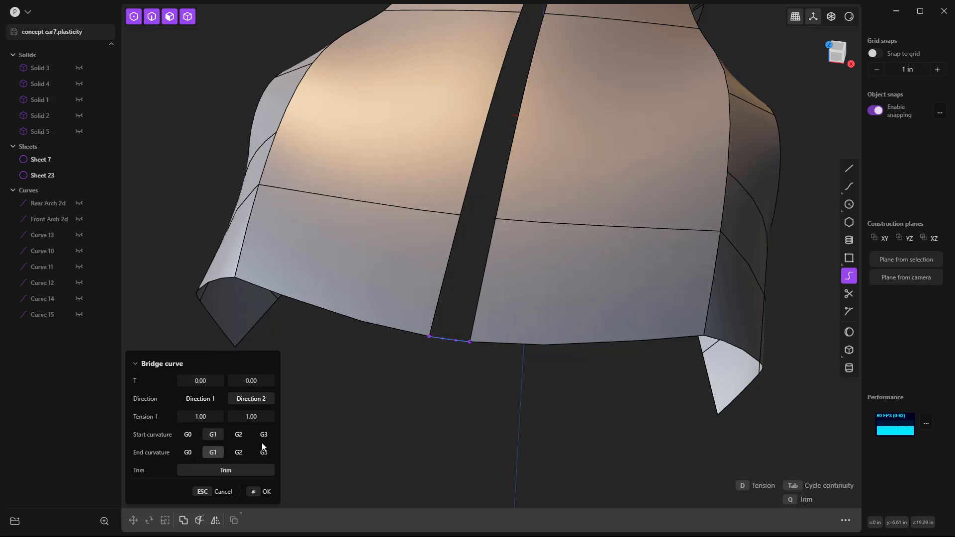
pyautogui.rightClick(442, 406)
pyautogui.scroll(-4, 447, 403)
pyautogui.moveTo(610, 300); pyautogui.dragTo(813, 350, button='middle')
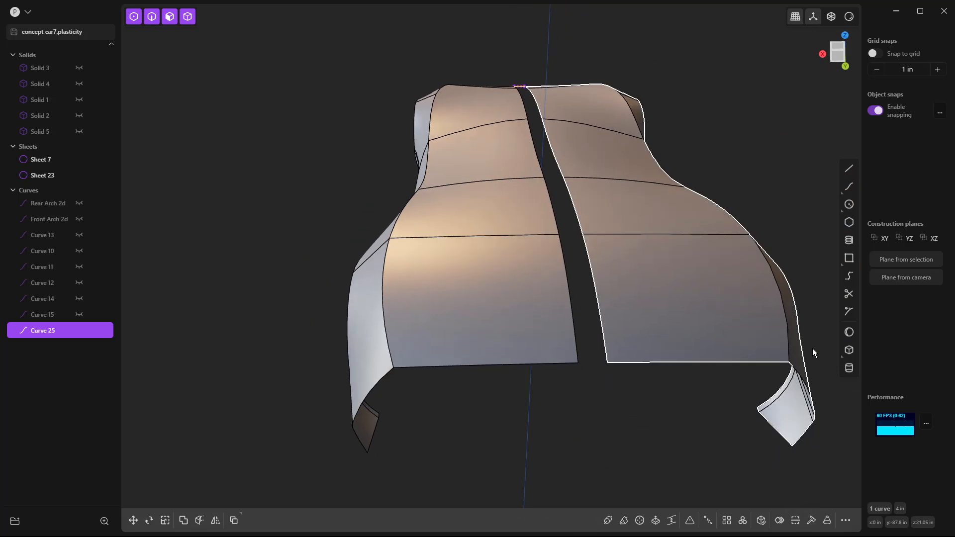
pyautogui.click(849, 276)
pyautogui.click(569, 366)
pyautogui.click(620, 363)
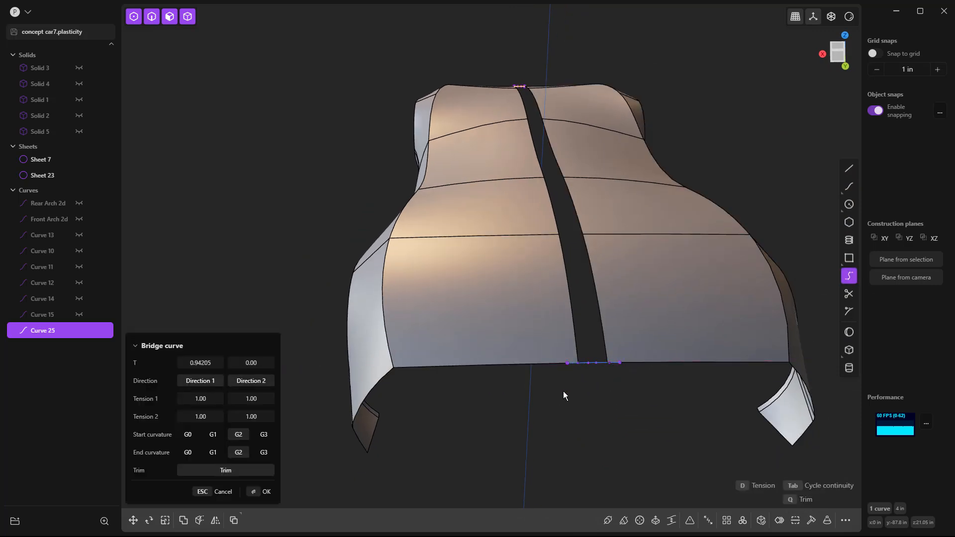
pyautogui.moveTo(201, 364); pyautogui.dragTo(314, 374)
pyautogui.scroll(10, 628, 360)
pyautogui.moveTo(618, 359); pyautogui.dragTo(624, 361, button='middle')
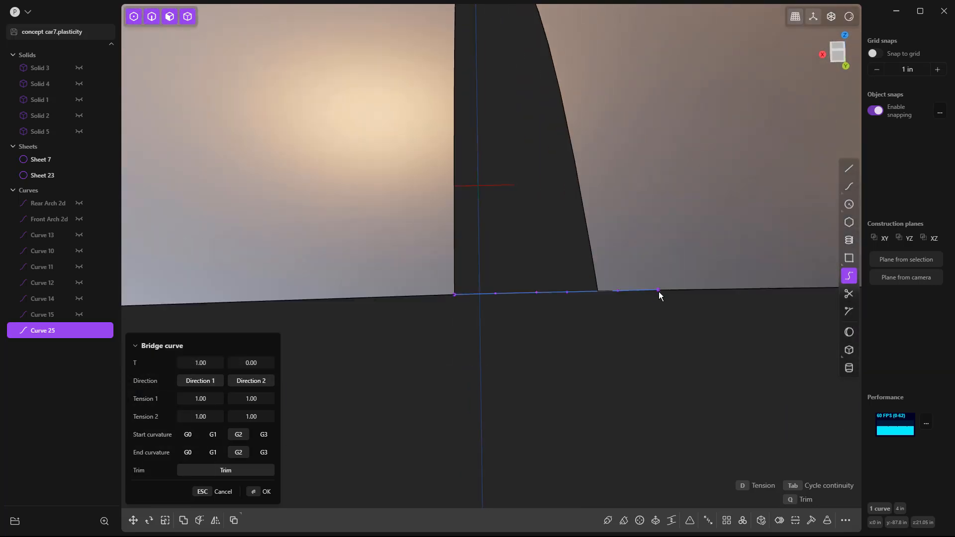
pyautogui.press('Escape')
# Step: Bridge the gap at the rear edges of both halves with a curve using T 1.00 and 1.00 and G1 start and end curvature
pyautogui.hotkey('shift', 'r')
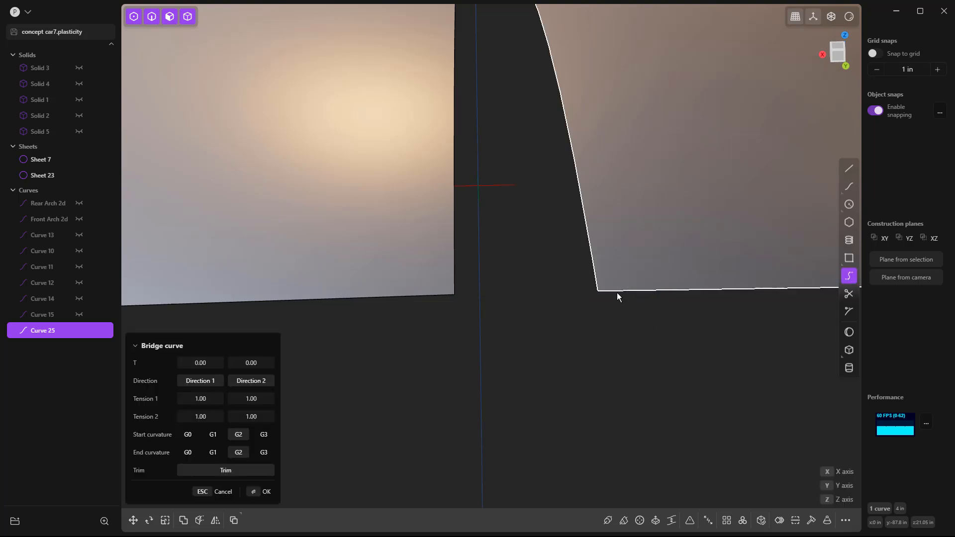
pyautogui.click(617, 293)
pyautogui.click(437, 304)
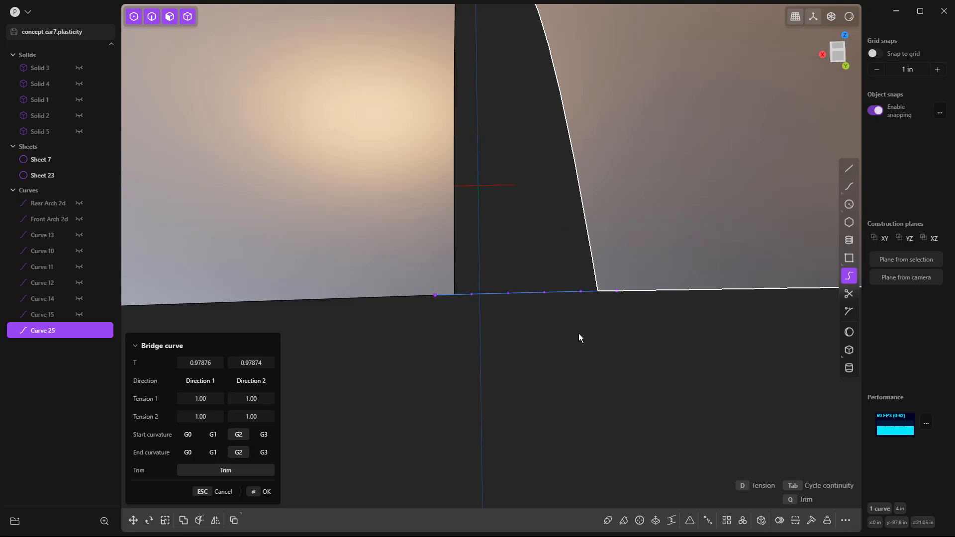
pyautogui.moveTo(263, 362); pyautogui.dragTo(289, 363)
pyautogui.moveTo(186, 362); pyautogui.dragTo(211, 363)
pyautogui.click(213, 435)
pyautogui.click(213, 452)
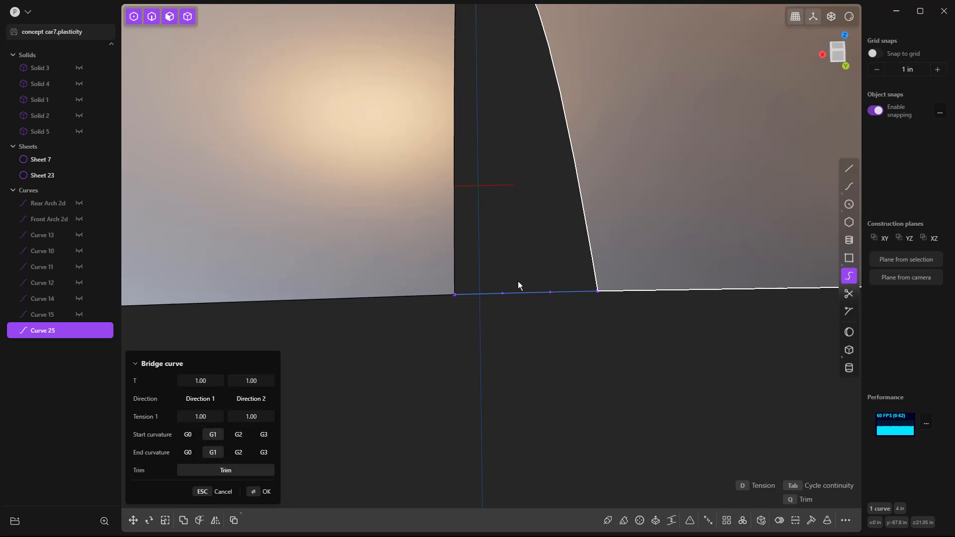
pyautogui.scroll(-15, 595, 295)
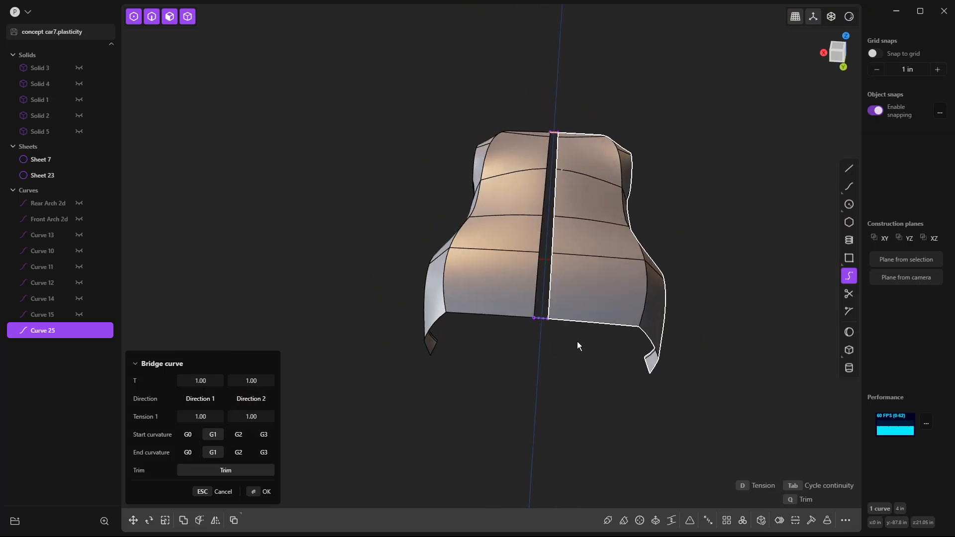
pyautogui.press('Return')
# Step: Select all edges of the mirrored half that run along the centre gap
pyautogui.moveTo(563, 346); pyautogui.dragTo(573, 357, button='middle')
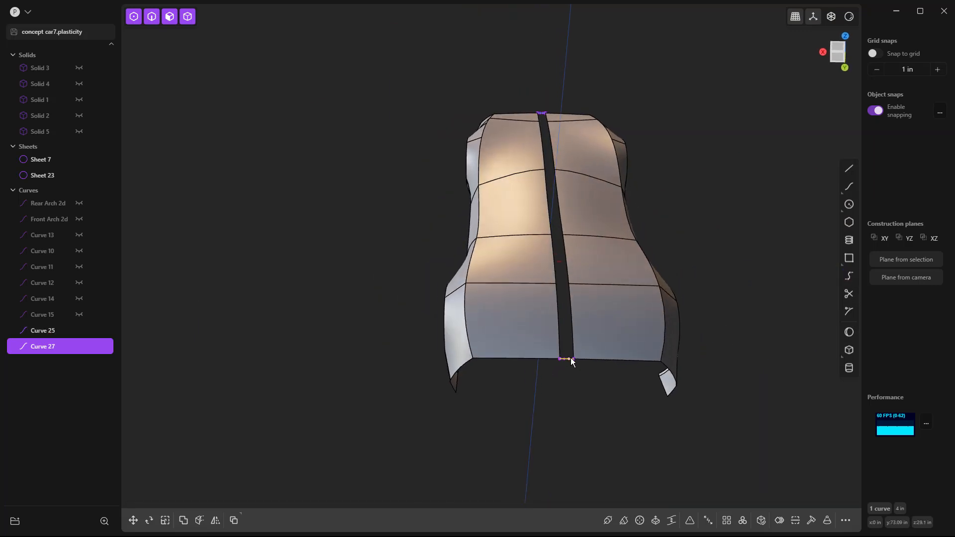
pyautogui.click(663, 180)
pyautogui.press('2')
pyautogui.moveTo(619, 161); pyautogui.dragTo(540, 81, button='middle')
pyautogui.press('e')
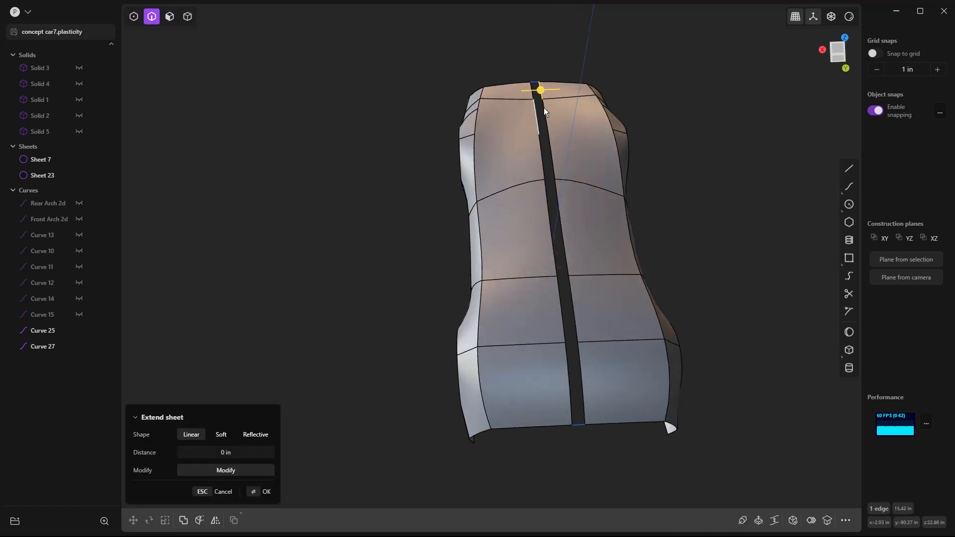
pyautogui.click(553, 146)
pyautogui.click(557, 185)
pyautogui.click(570, 284)
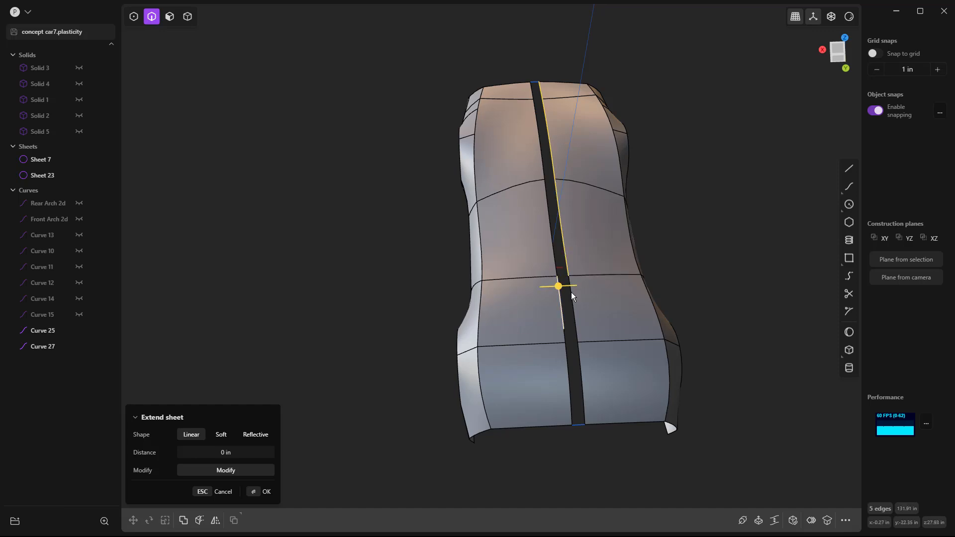
pyautogui.click(575, 325)
pyautogui.click(580, 340)
# Step: Add the opposite half's centre-gap edges and loft between both edge chains with G1 continuity, using the bridge curve as a guide
pyautogui.click(570, 362)
pyautogui.click(565, 342)
pyautogui.click(554, 244)
pyautogui.click(540, 149)
pyautogui.click(537, 117)
pyautogui.click(532, 89)
pyautogui.press('l')
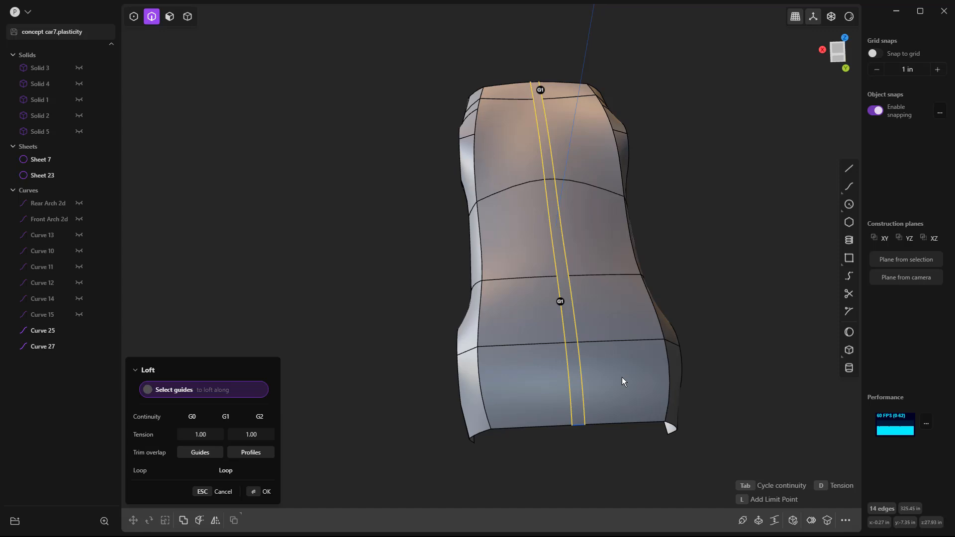
pyautogui.click(579, 427)
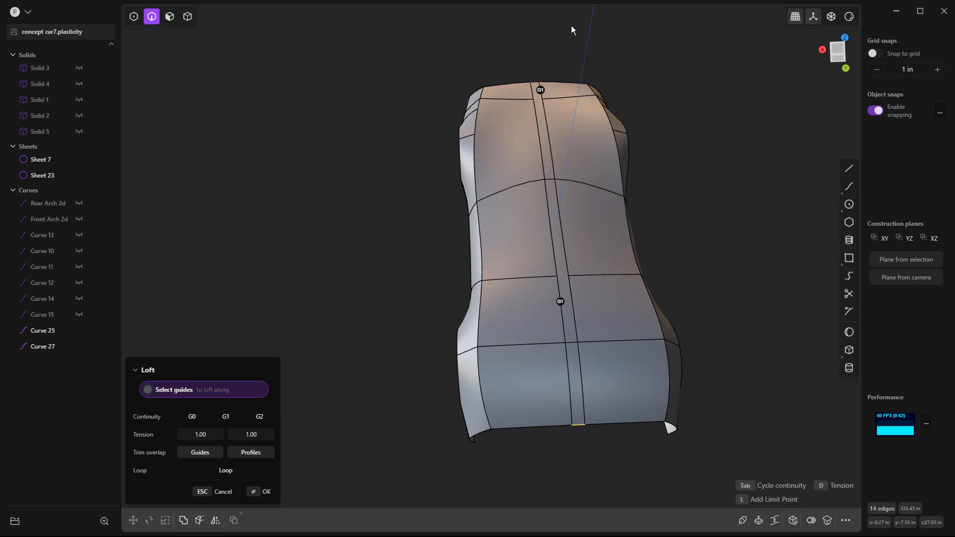
pyautogui.press('Return')
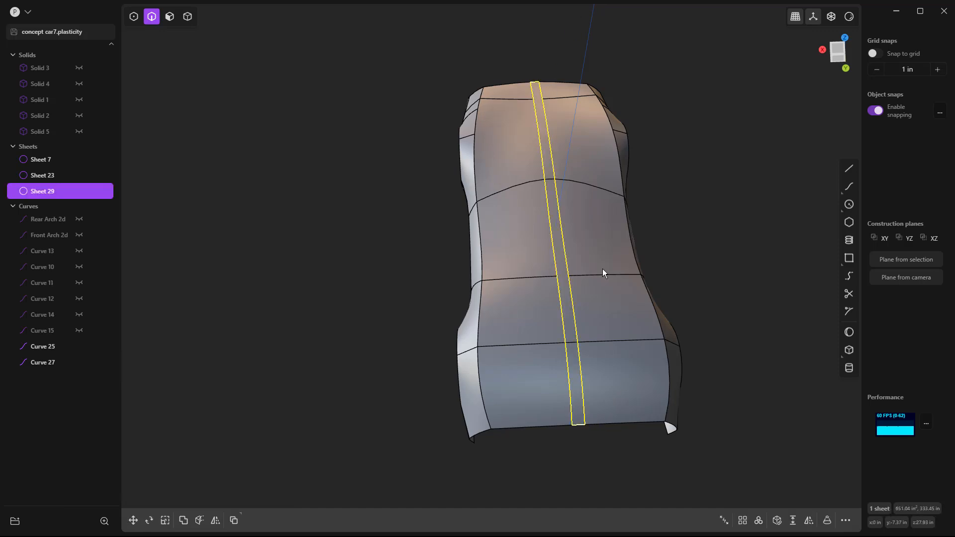
# Step: Delete the two bridge curves at the front and rear ends of the centre strip
pyautogui.click(565, 456)
pyautogui.click(579, 427)
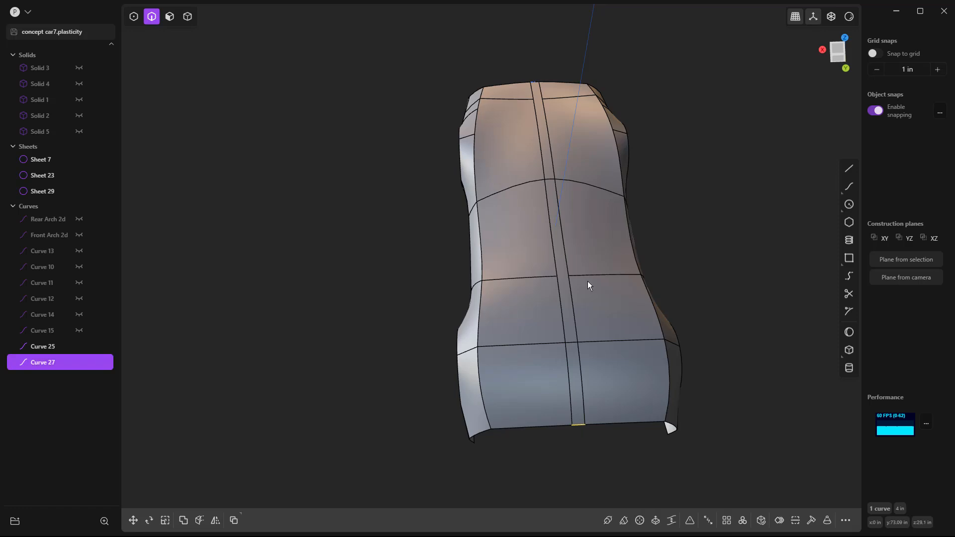
pyautogui.press('Delete')
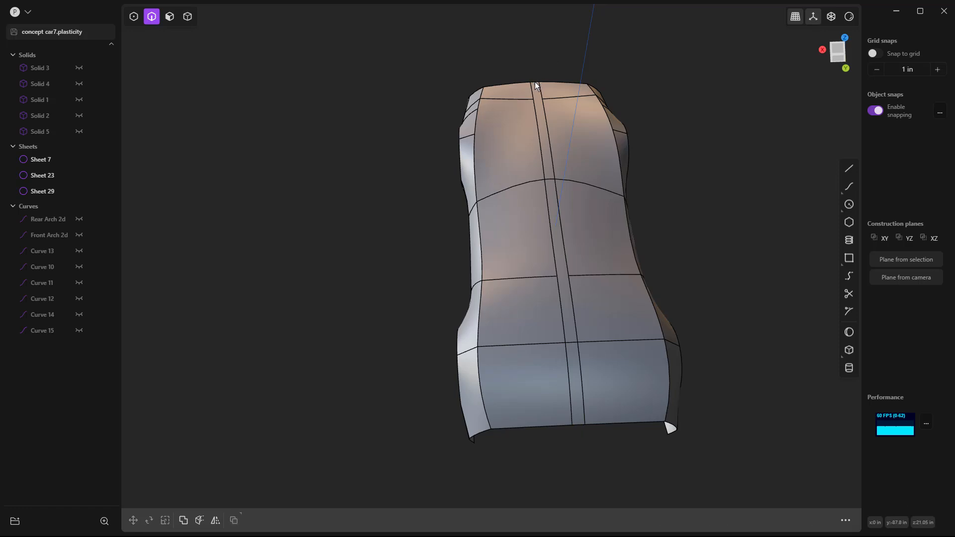
# Step: Draw a vertical line about 55 in long from the origin up past the car body in the front view
pyautogui.moveTo(477, 260); pyautogui.dragTo(699, 231, button='middle')
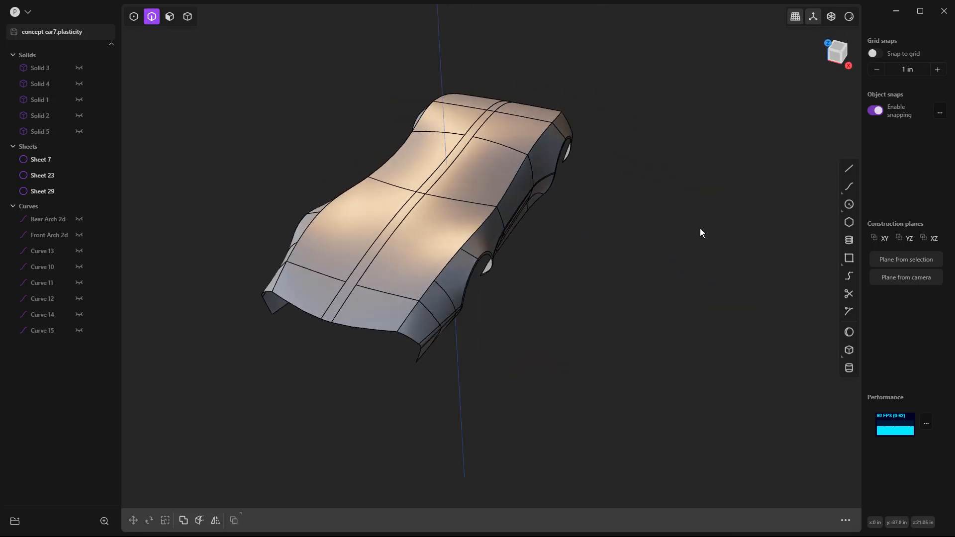
pyautogui.press('KP_1')
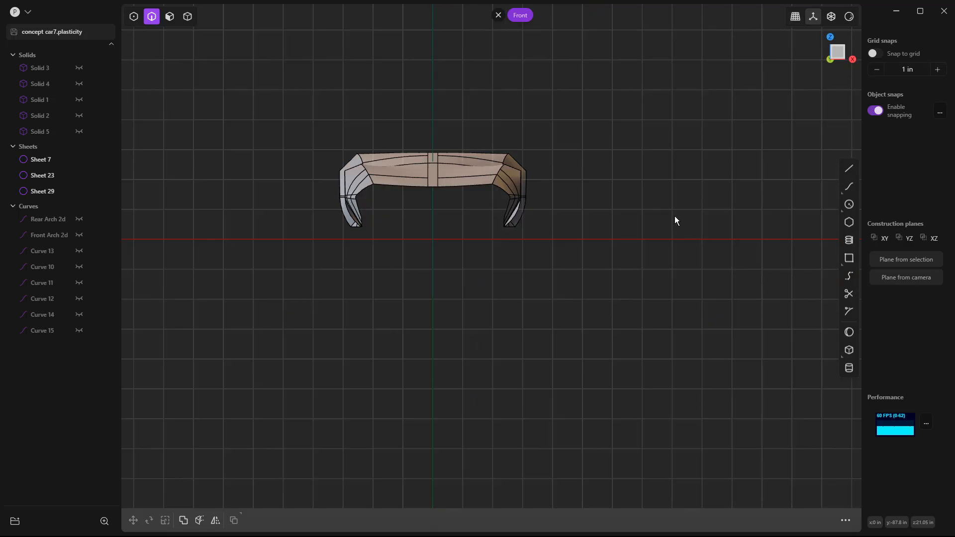
pyautogui.press('l')
pyautogui.click(438, 240)
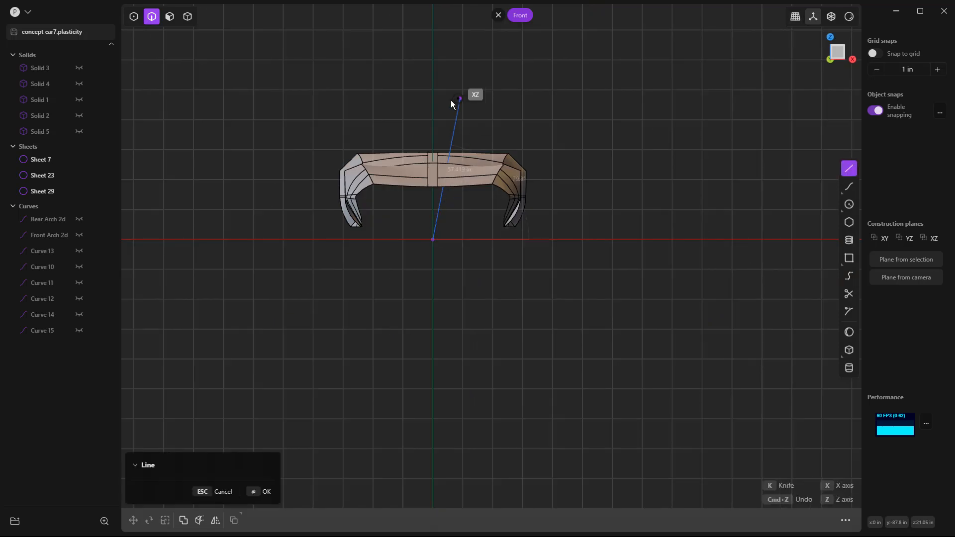
pyautogui.click(439, 103)
pyautogui.scroll(3, 445, 136)
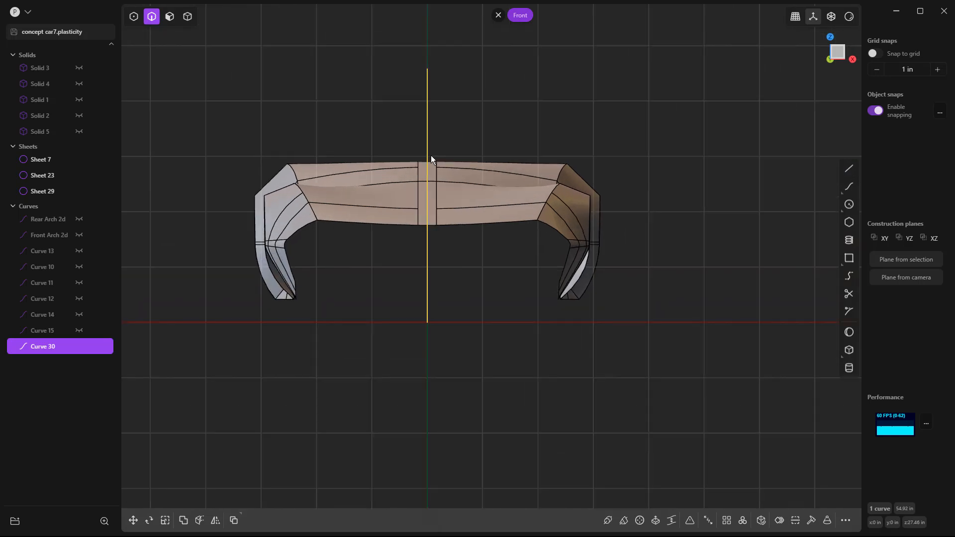
pyautogui.scroll(3, 430, 155)
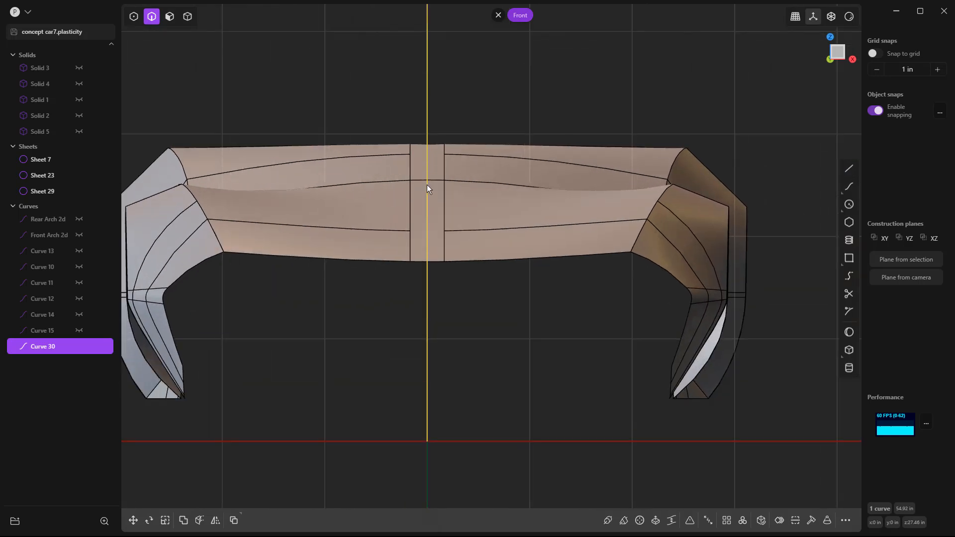
# Step: Cut the lofted centre strip along the vertical line at the origin
pyautogui.press('c')
pyautogui.click(420, 192)
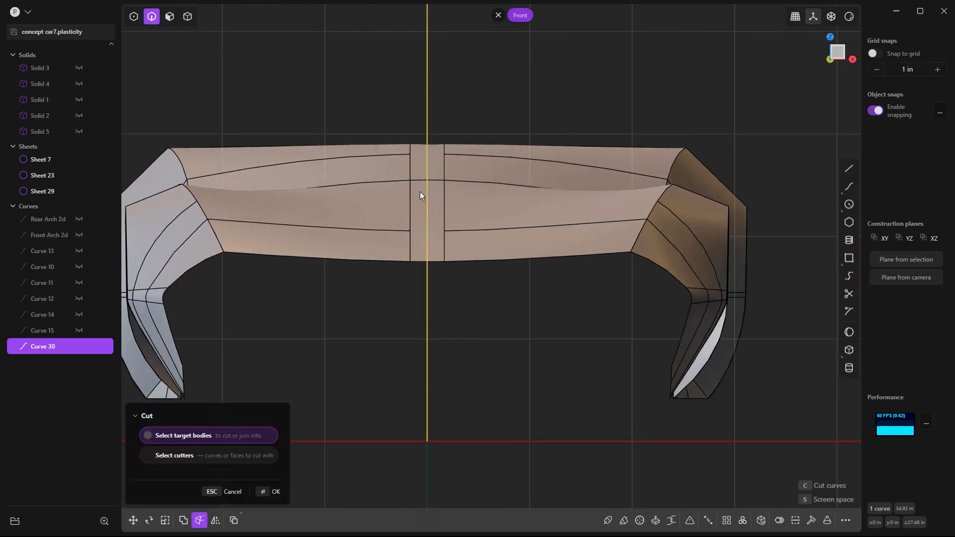
pyautogui.rightClick(488, 332)
pyautogui.click(488, 332)
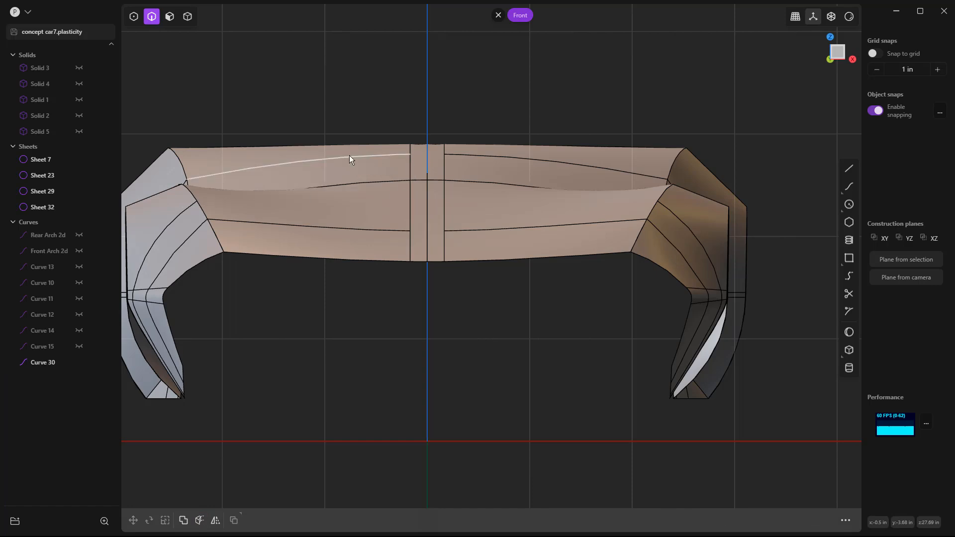
# Step: Delete the mirrored body half, its adjoining half of the centre strip and the vertical cutting line
pyautogui.press('4')
pyautogui.click(354, 196)
pyautogui.press('Delete')
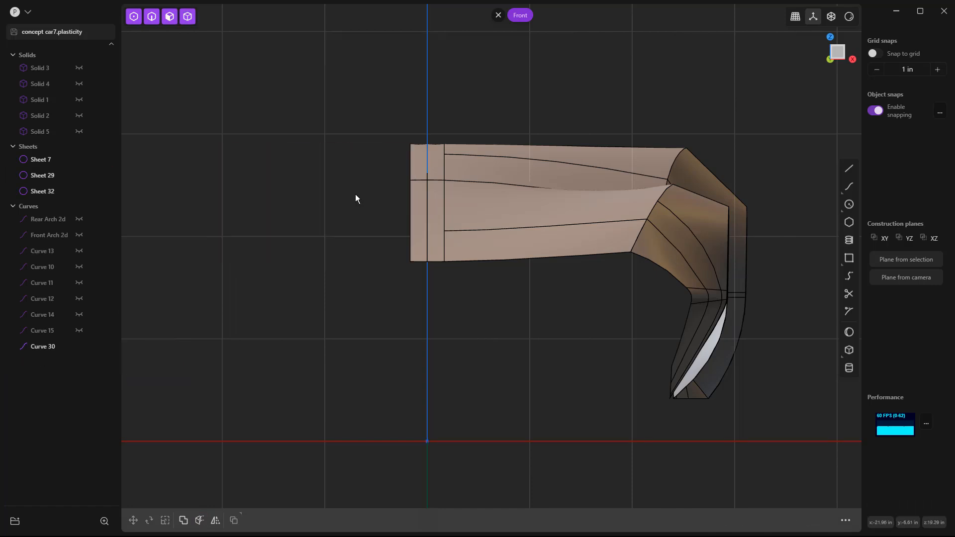
pyautogui.click(417, 207)
pyautogui.press('Delete')
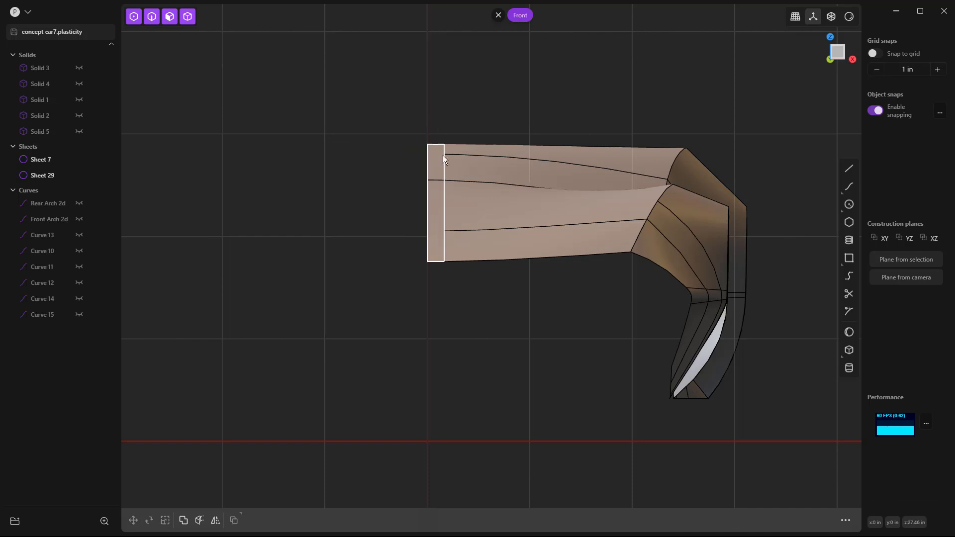
# Step: Join the remaining half of the centre strip and the remaining body half into one sheet
pyautogui.click(440, 163)
pyautogui.keyDown('shift'); pyautogui.click(503, 171); pyautogui.keyUp('shift')
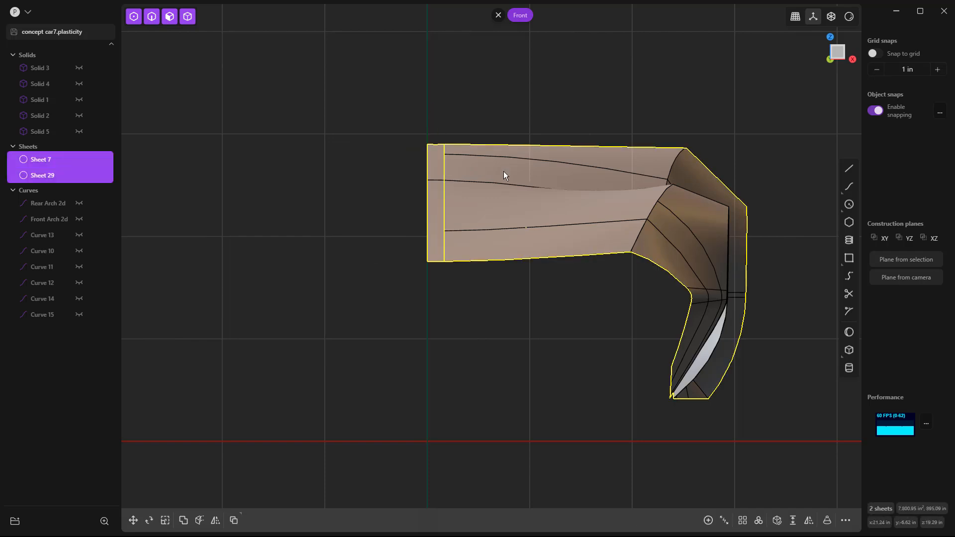
pyautogui.press('j')
pyautogui.click(528, 93)
pyautogui.scroll(-5, 529, 94)
pyautogui.scroll(5, 600, 195)
pyautogui.moveTo(600, 197); pyautogui.dragTo(522, 223, button='middle')
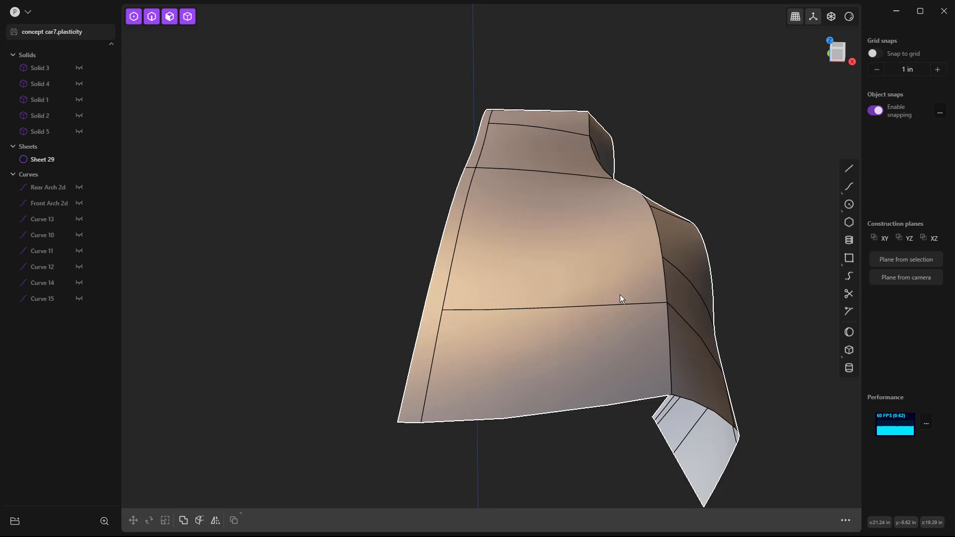
pyautogui.moveTo(579, 291); pyautogui.dragTo(486, 298, button='middle')
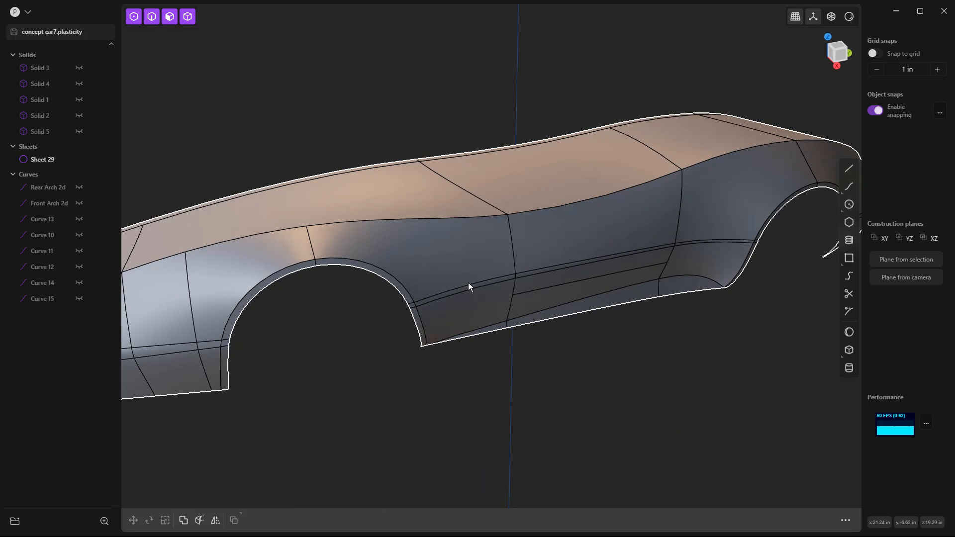
pyautogui.press('7')
pyautogui.scroll(-3, 446, 220)
pyautogui.scroll(-3, 457, 252)
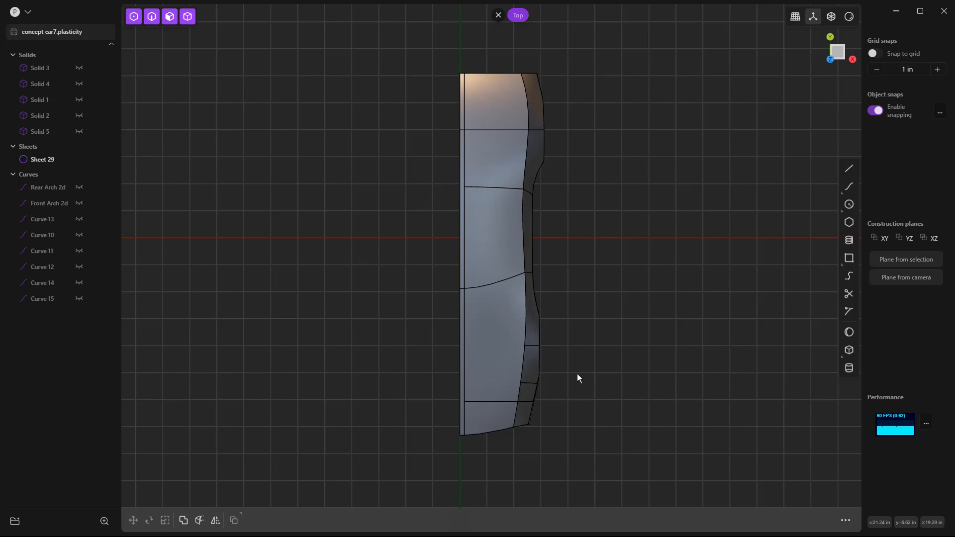
pyautogui.click(481, 285)
pyautogui.click(478, 287)
pyautogui.press('b')
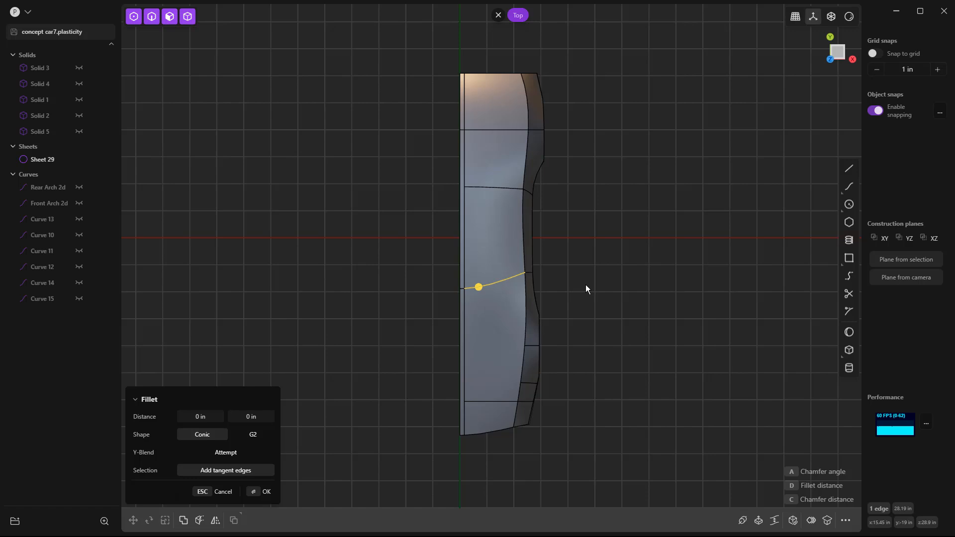
pyautogui.press('Escape')
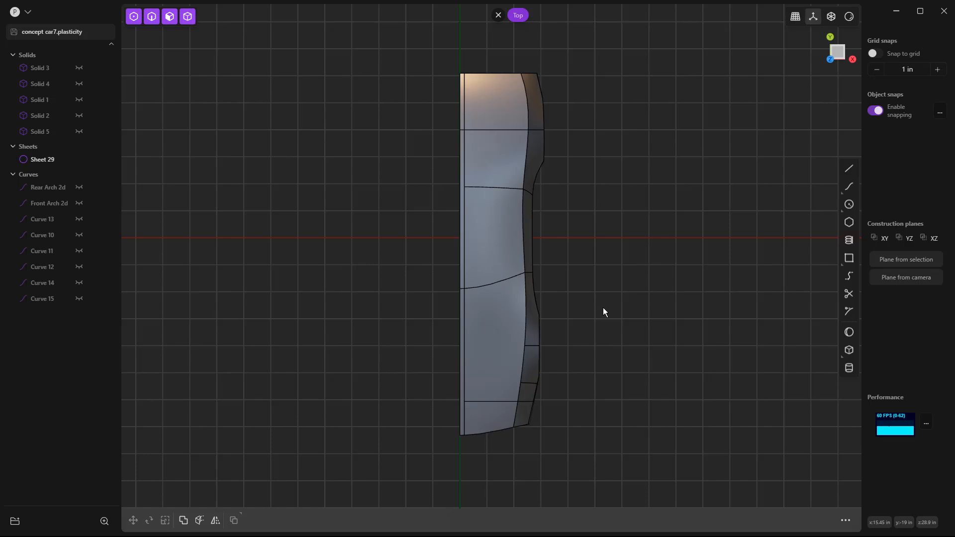
# Step: Draw a slanted line about 34.7 in long in the right view, rising rearward from behind the front wheel arch to above the body
pyautogui.moveTo(601, 314); pyautogui.dragTo(468, 255, button='middle')
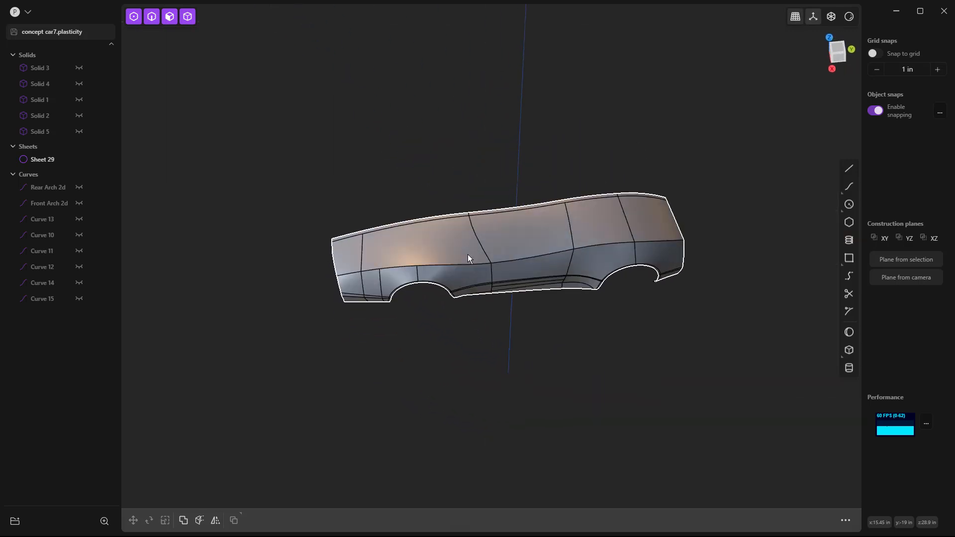
pyautogui.press('KP_3')
pyautogui.scroll(5, 488, 178)
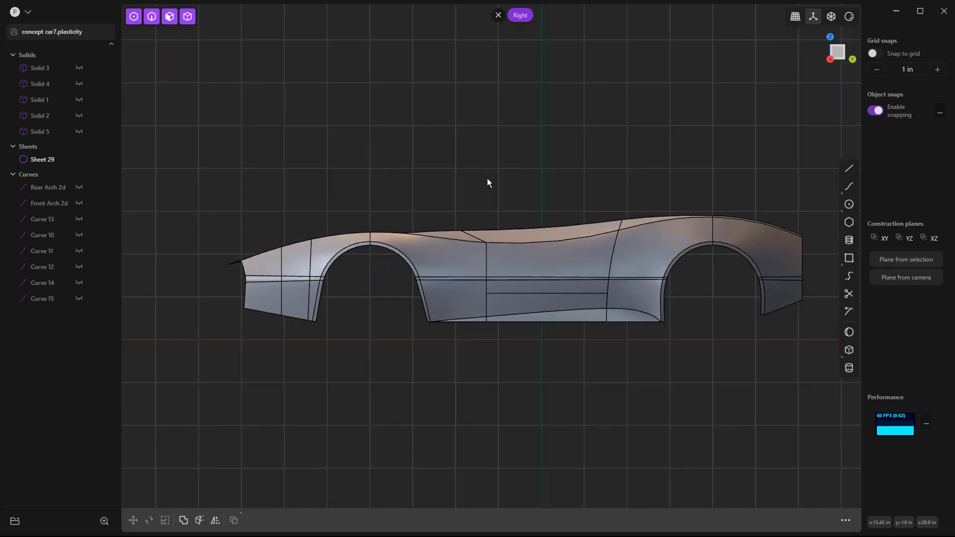
pyautogui.click(849, 168)
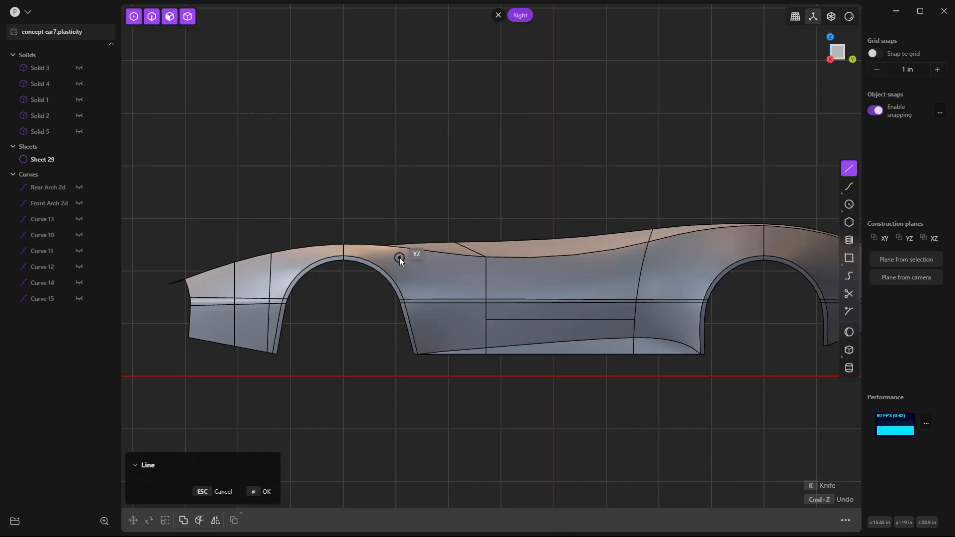
pyautogui.click(425, 243)
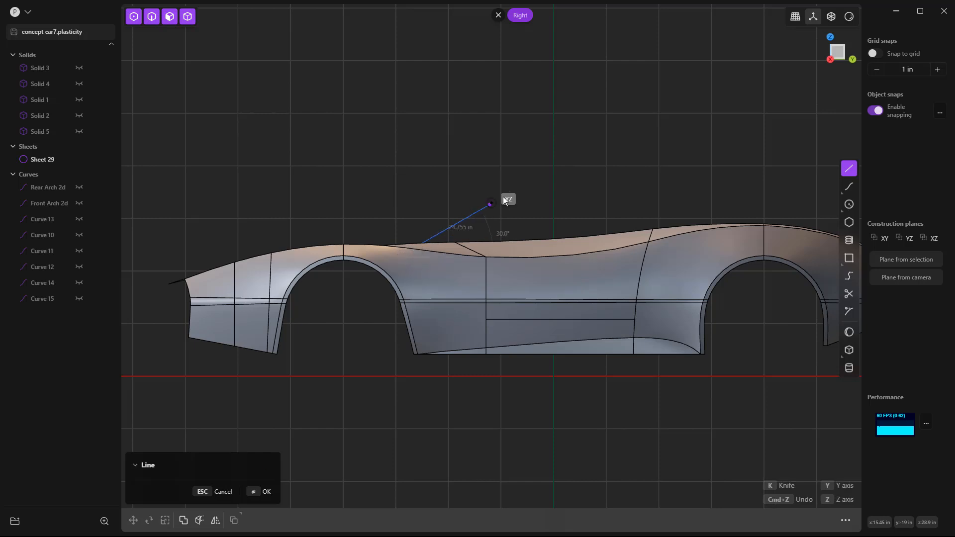
pyautogui.click(533, 189)
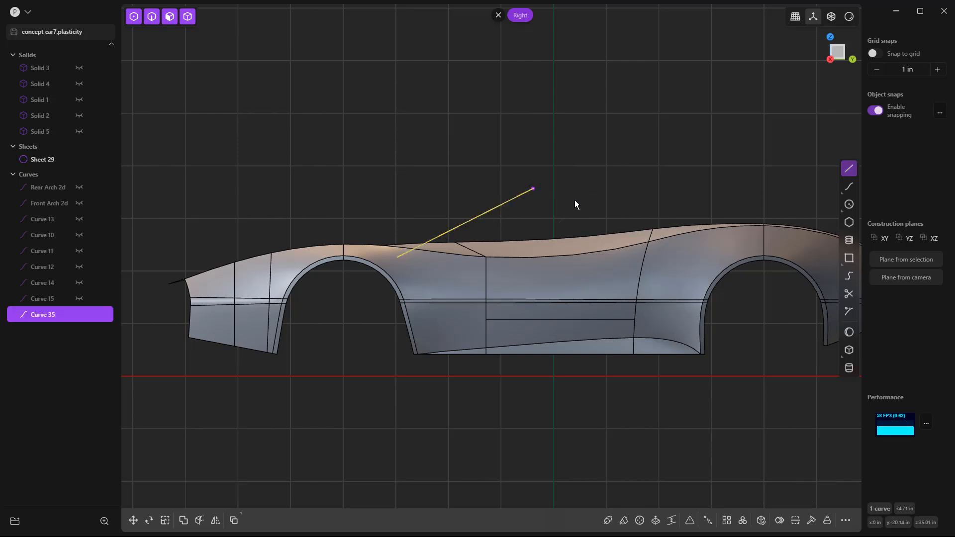
# Step: Move the slanted line's upper endpoint about 0.8 in toward the nose and 2.2 in down
pyautogui.click(519, 178)
pyautogui.click(534, 190)
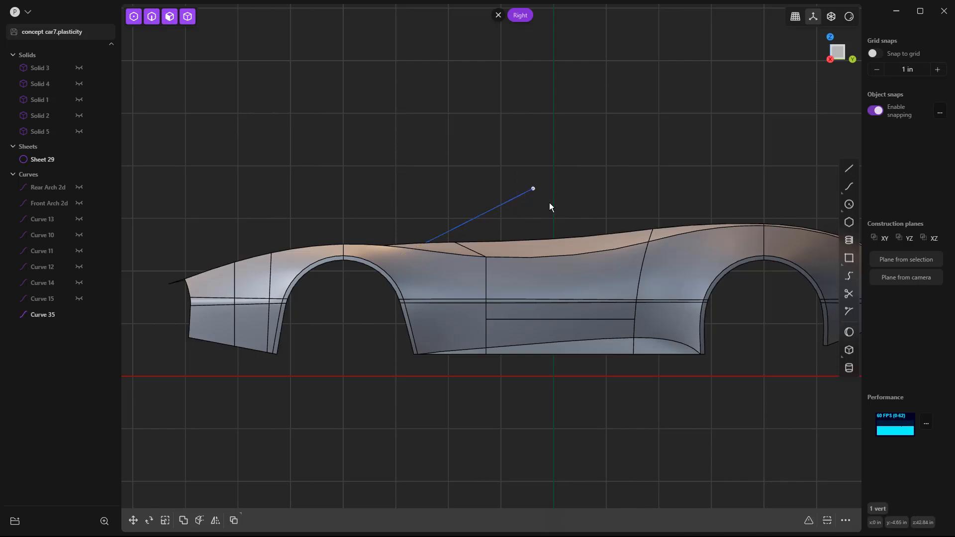
pyautogui.press('g')
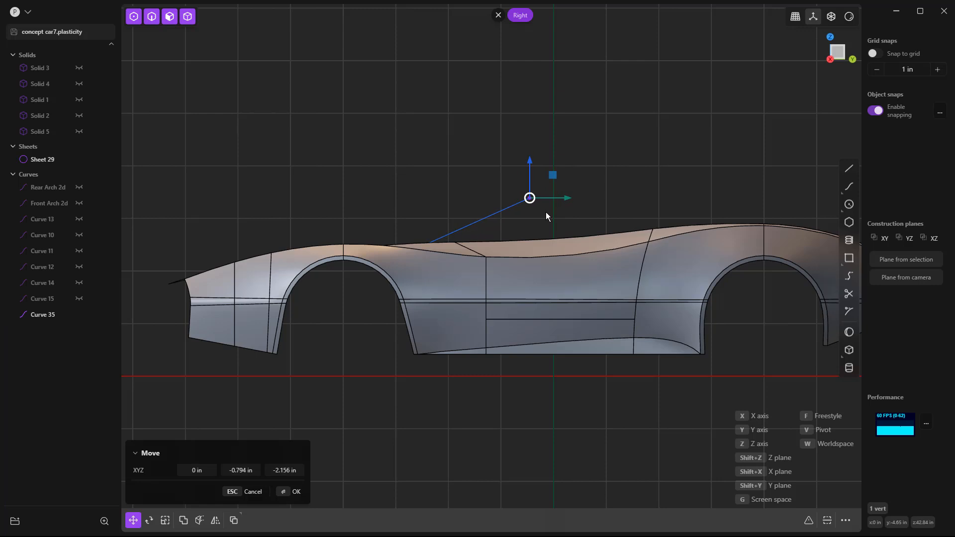
pyautogui.click(543, 216)
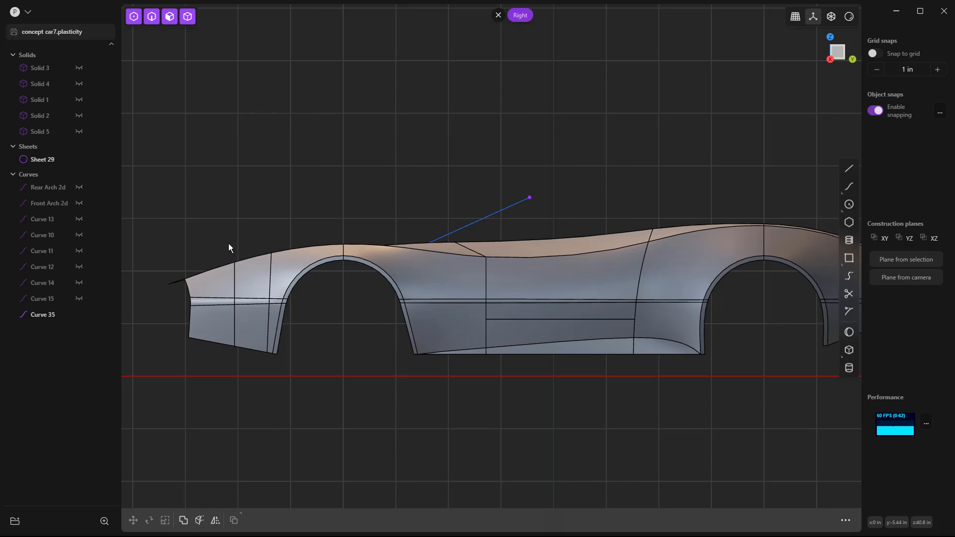
# Step: Rebuild the slanted line using the Refit method with a tolerance of 0.00100
pyautogui.click(530, 198)
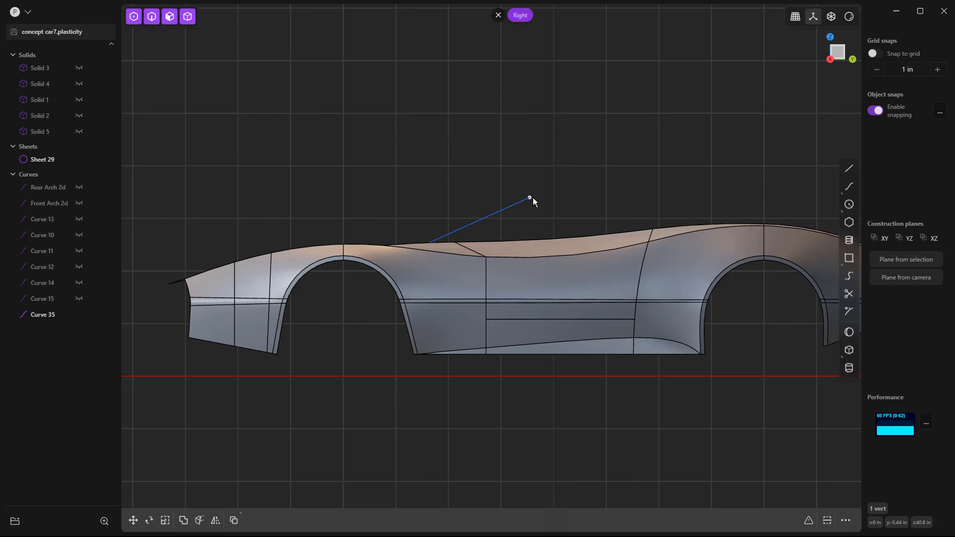
pyautogui.click(491, 221)
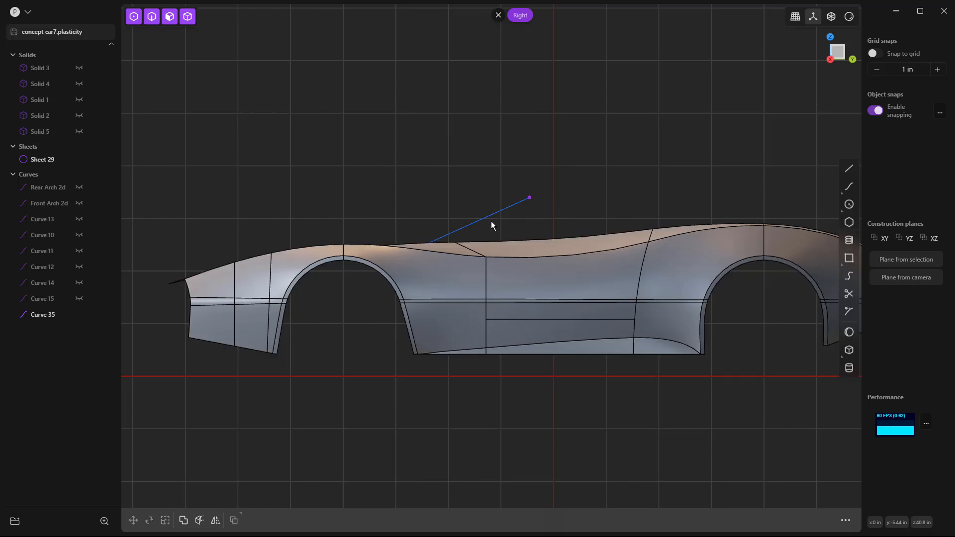
pyautogui.click(488, 219)
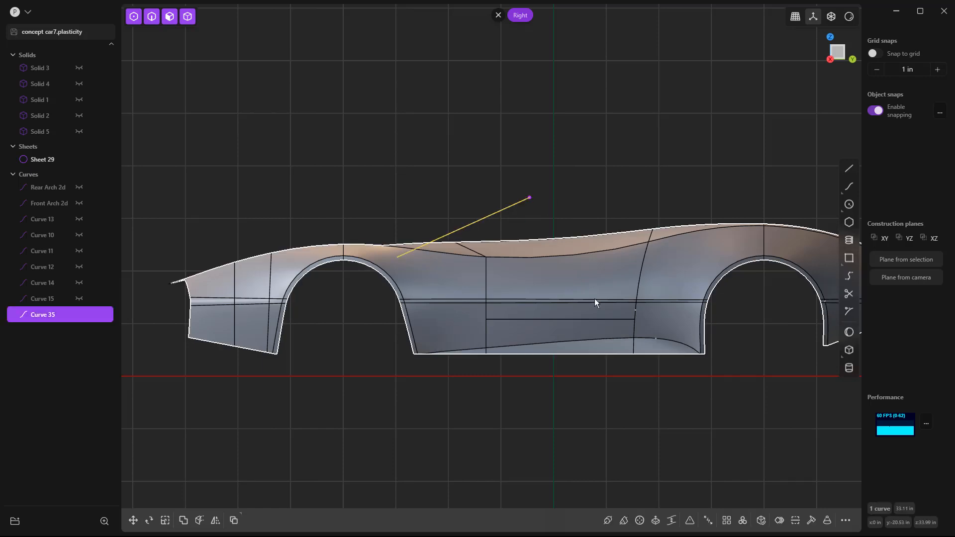
pyautogui.click(812, 521)
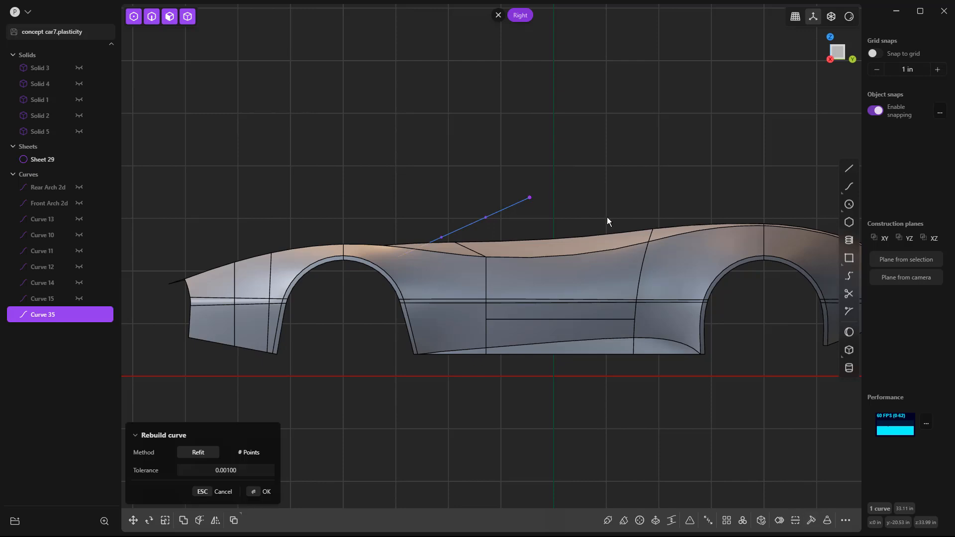
pyautogui.click(592, 210)
# Step: Bow the rebuilt line by moving its two middle control points about 1 in toward the nose and 1.4 in up
pyautogui.moveTo(410, 203); pyautogui.dragTo(513, 265)
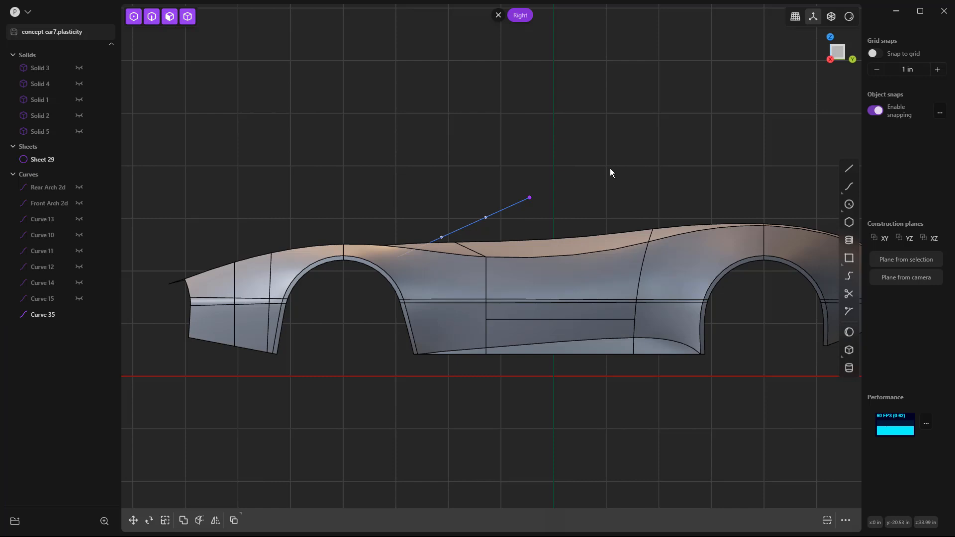
pyautogui.press('g')
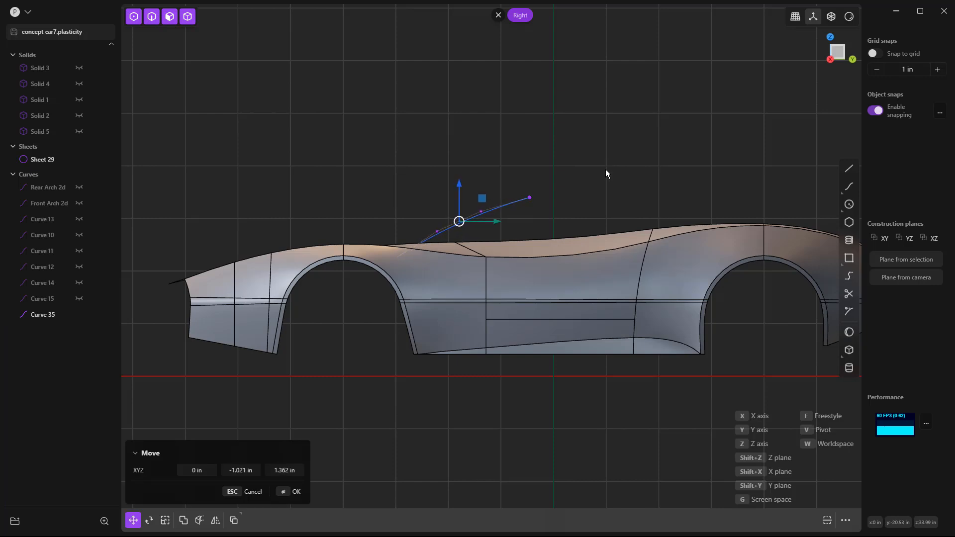
pyautogui.click(605, 169)
# Step: Examine how the bowed curve sits above the car body in the side and perspective views
pyautogui.scroll(-3, 498, 173)
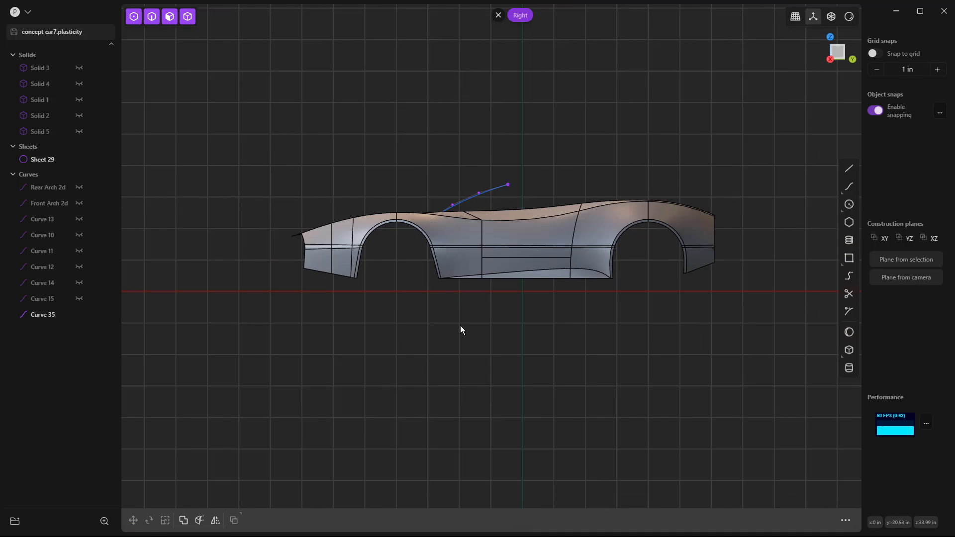
pyautogui.scroll(4, 513, 183)
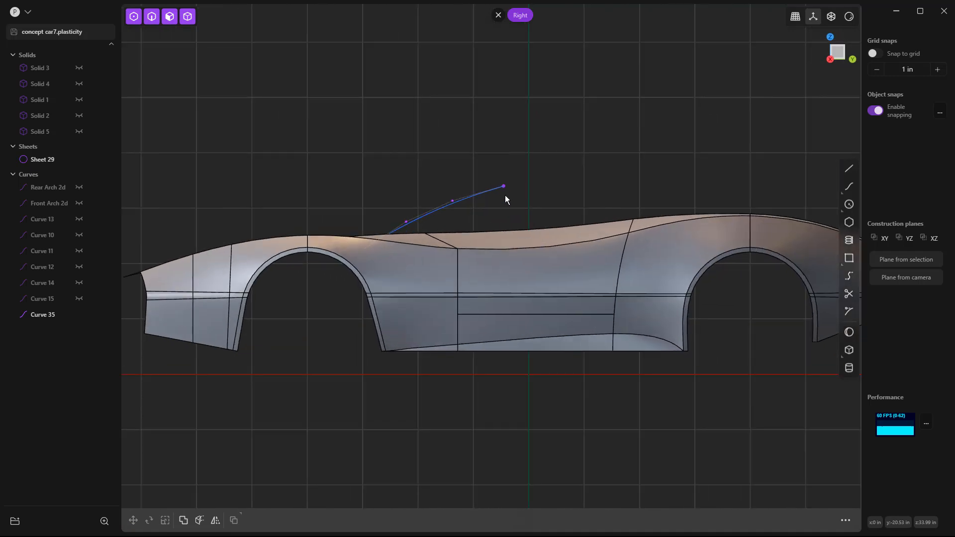
pyautogui.moveTo(456, 220); pyautogui.dragTo(494, 232, button='middle')
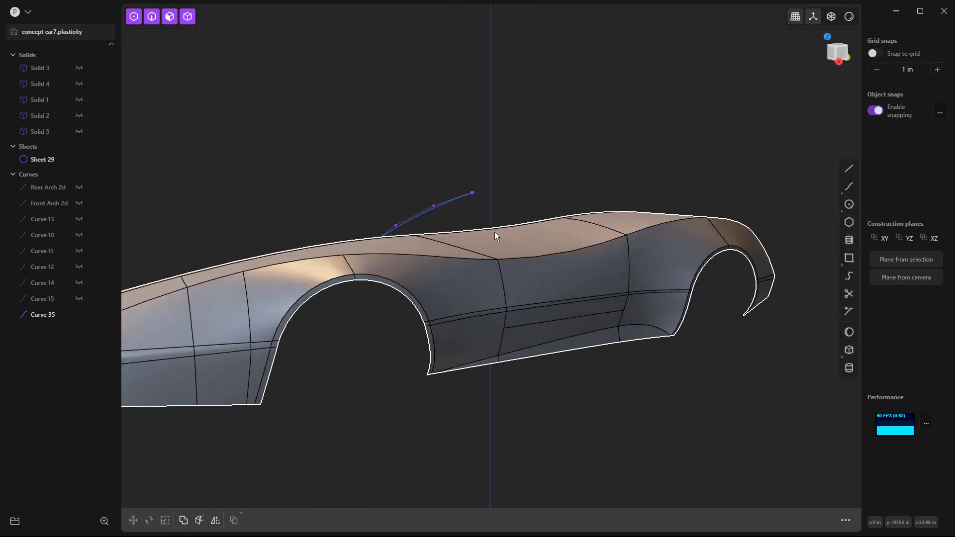
pyautogui.press('KP_3')
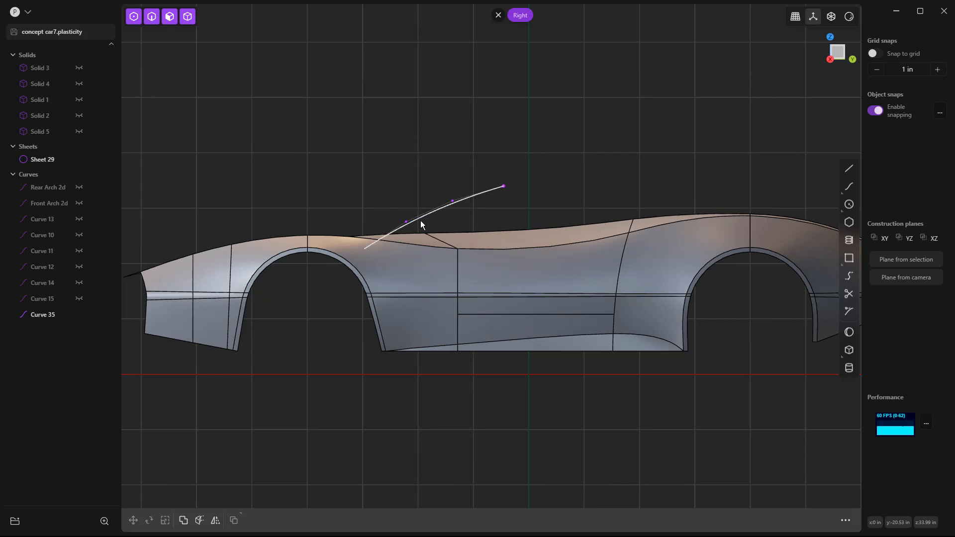
pyautogui.moveTo(383, 235); pyautogui.dragTo(419, 258, button='middle')
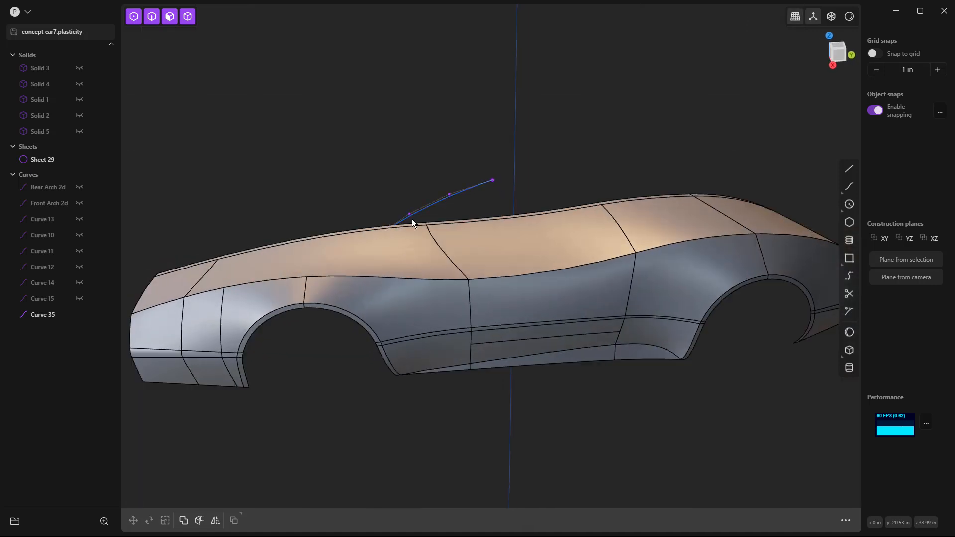
pyautogui.press('KP_3')
pyautogui.scroll(-4, 385, 230)
pyautogui.scroll(-8, 488, 333)
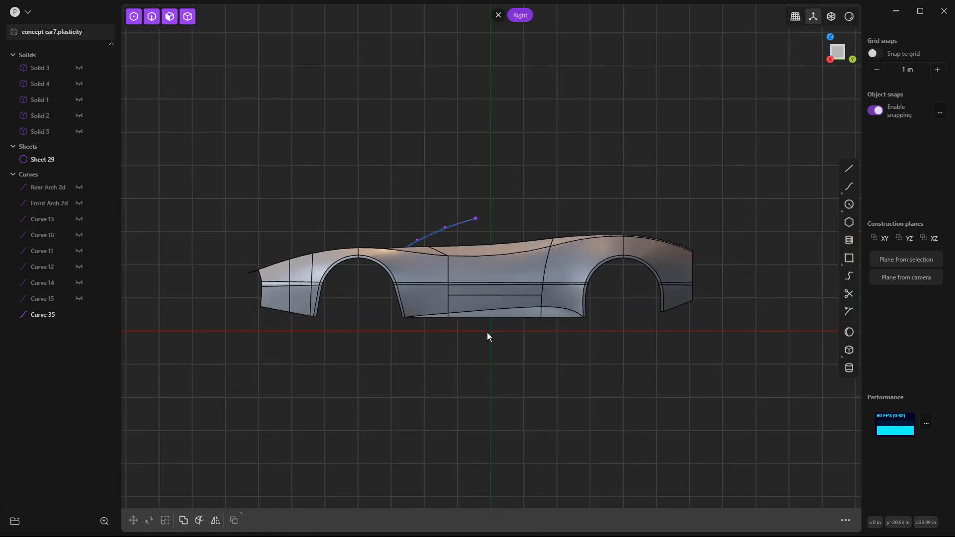
pyautogui.scroll(3, 489, 328)
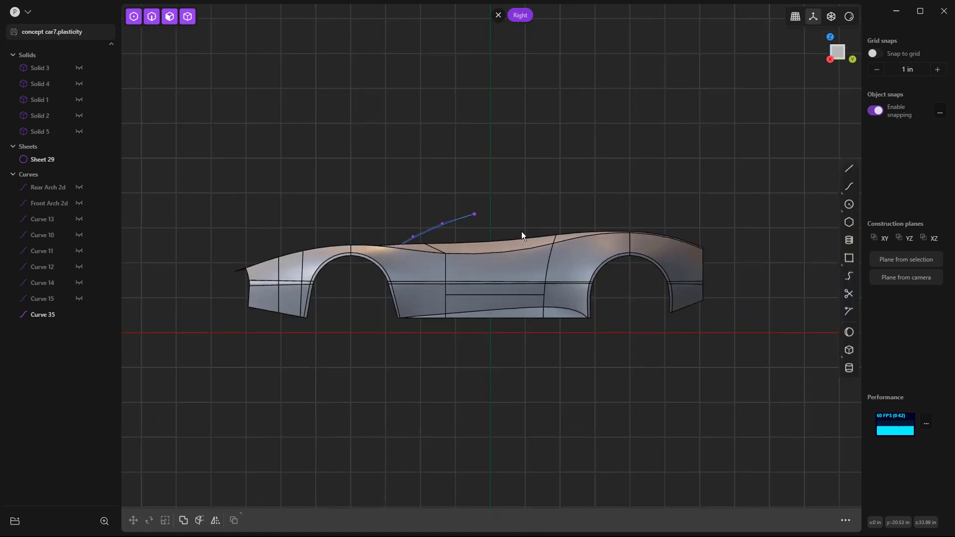
pyautogui.moveTo(566, 203); pyautogui.dragTo(605, 175, button='middle')
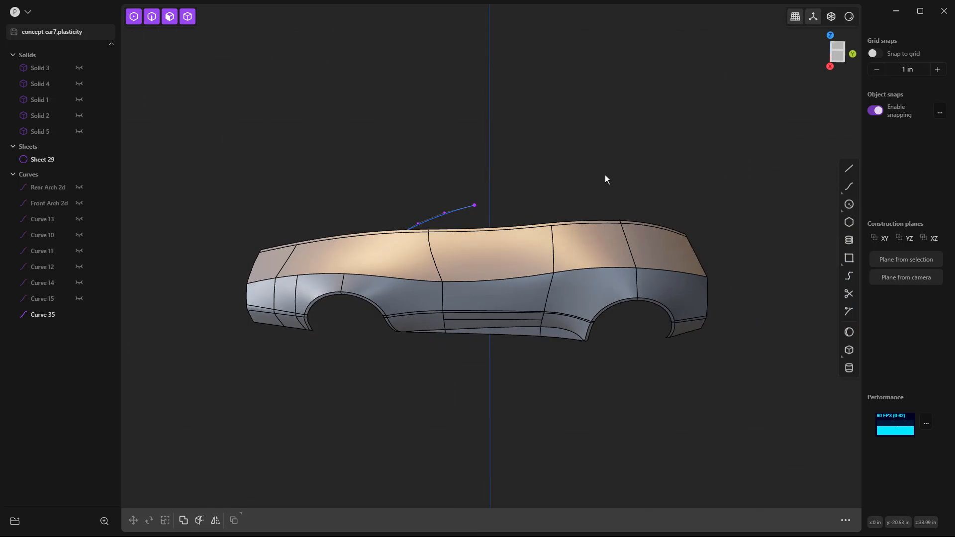
pyautogui.hotkey('shift', 'a')
pyautogui.scroll(4, 605, 175)
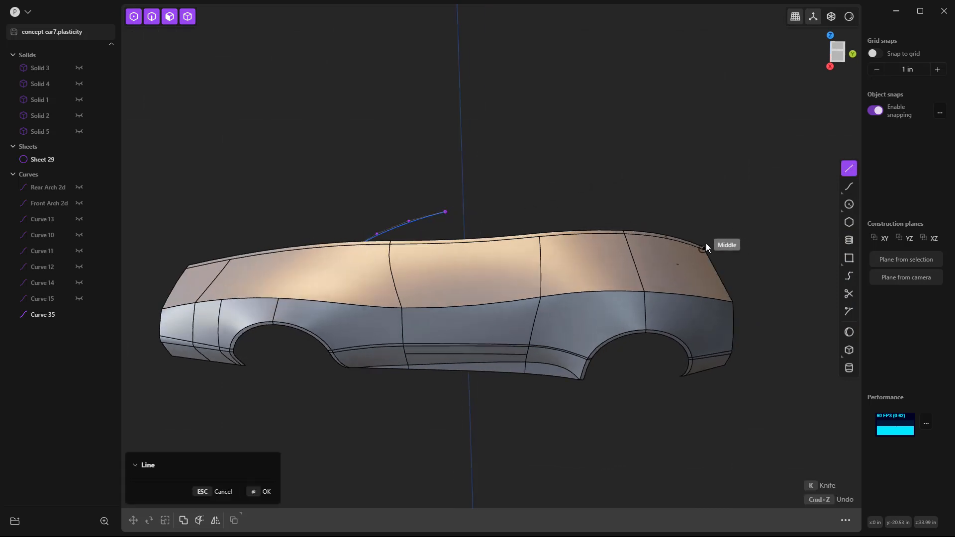
pyautogui.moveTo(701, 250); pyautogui.dragTo(697, 384, button='middle')
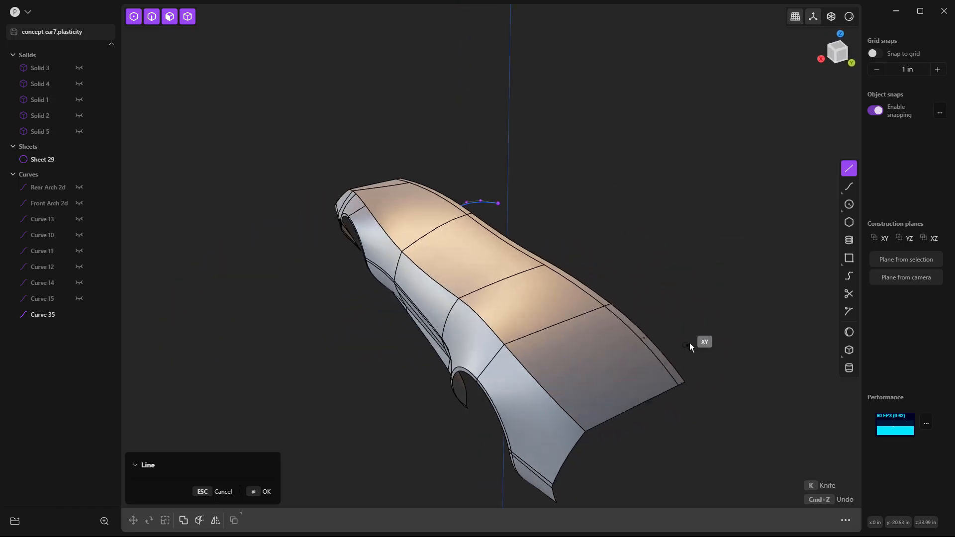
pyautogui.press('Escape')
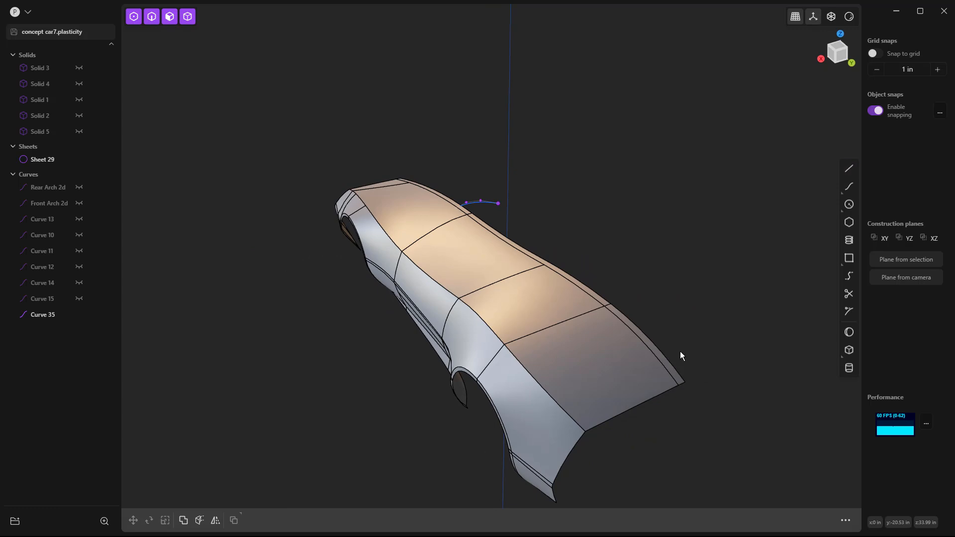
# Step: Cut a crosswise isoparametric edge into the wide upper panel of the body, close to and parallel with its rear edge
pyautogui.scroll(2, 674, 360)
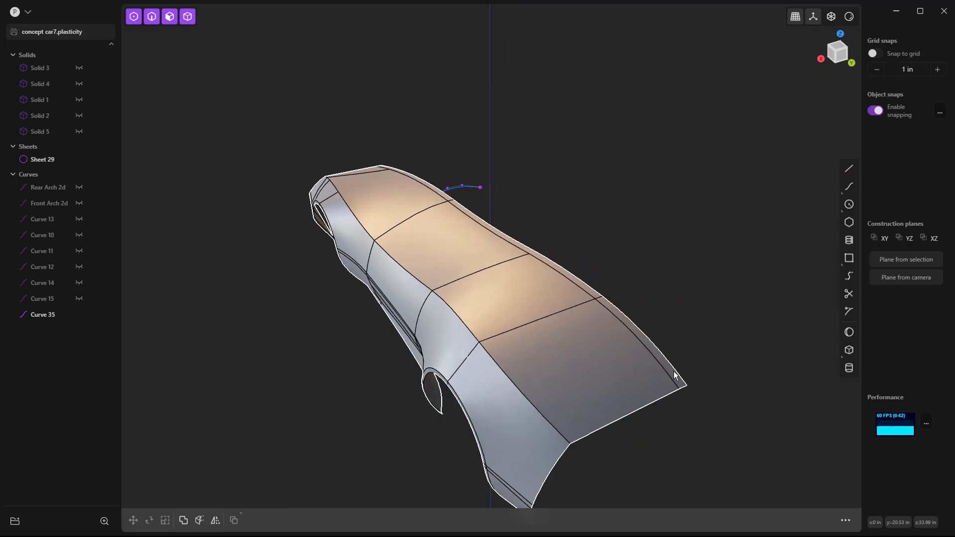
pyautogui.hotkey('ctrl', 'r')
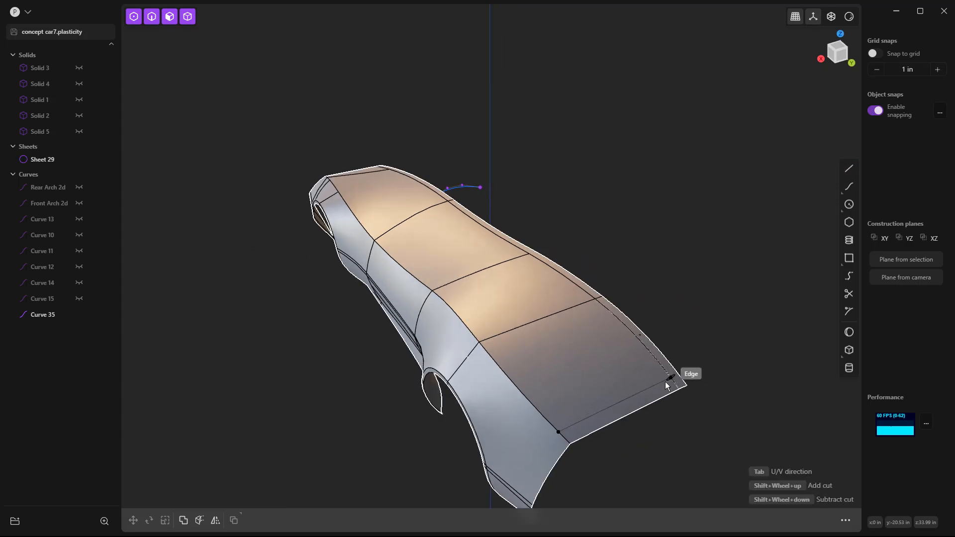
pyautogui.scroll(2, 681, 376)
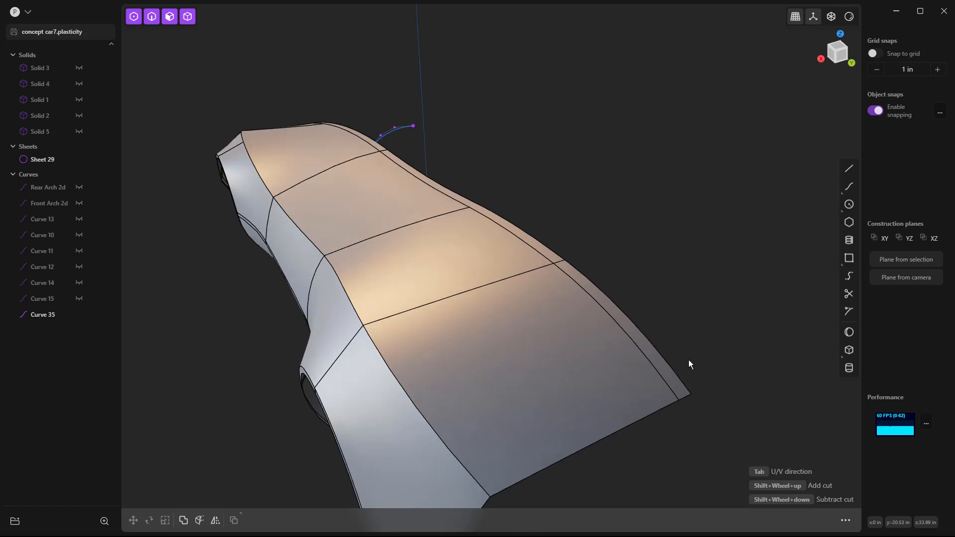
pyautogui.press('KP_7')
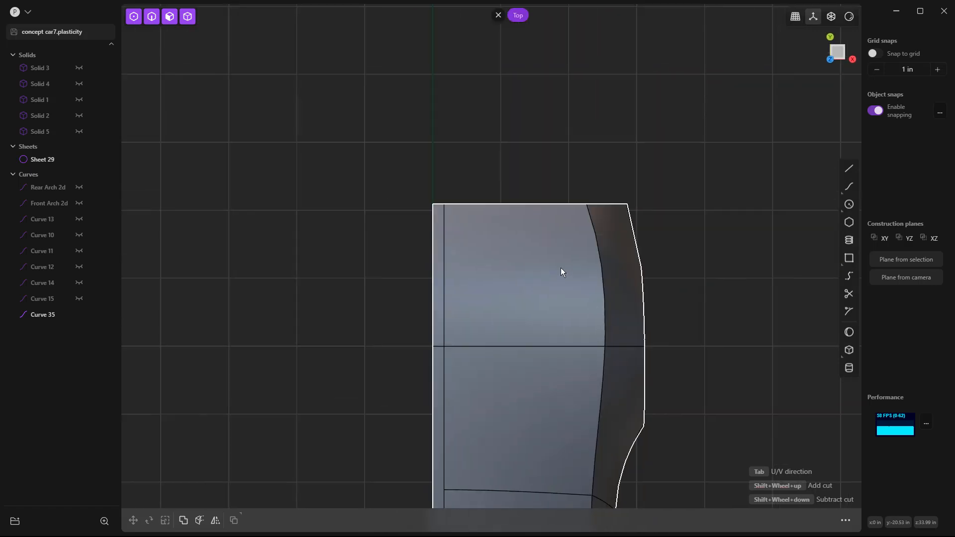
pyautogui.click(530, 229)
pyautogui.scroll(4, 435, 228)
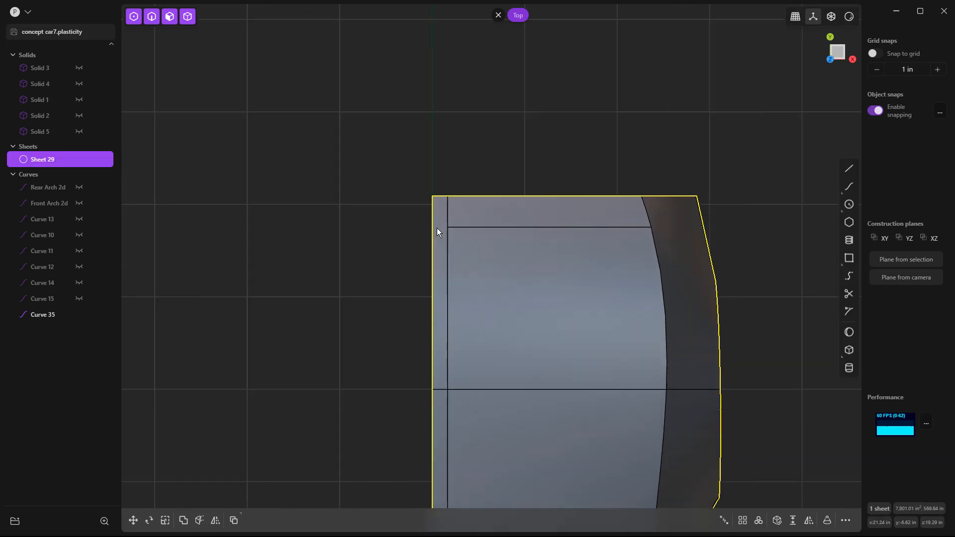
# Step: Continue the crosswise cut through the narrow centre-line strip, aligned with the new edge on the wide panel
pyautogui.scroll(1, 436, 228)
pyautogui.hotkey('shift', 'r')
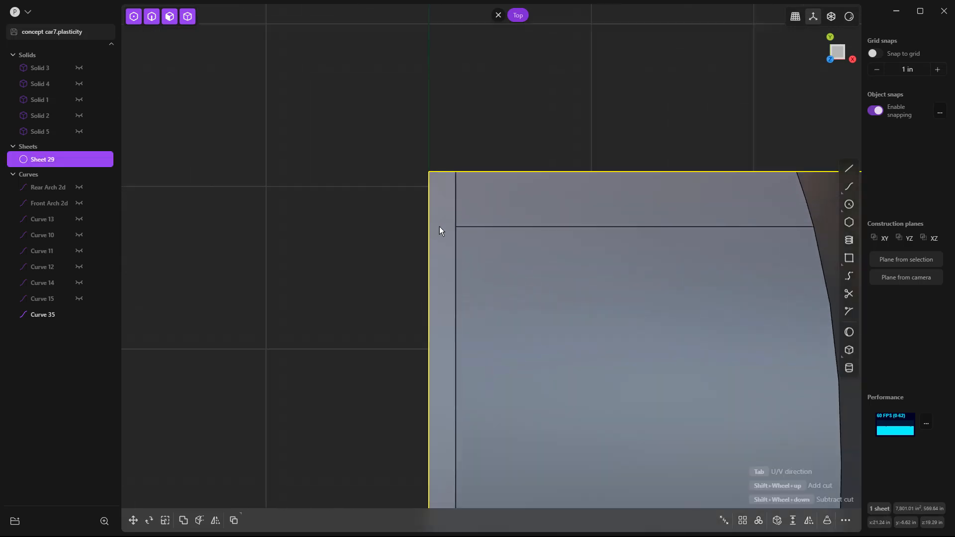
pyautogui.click(452, 227)
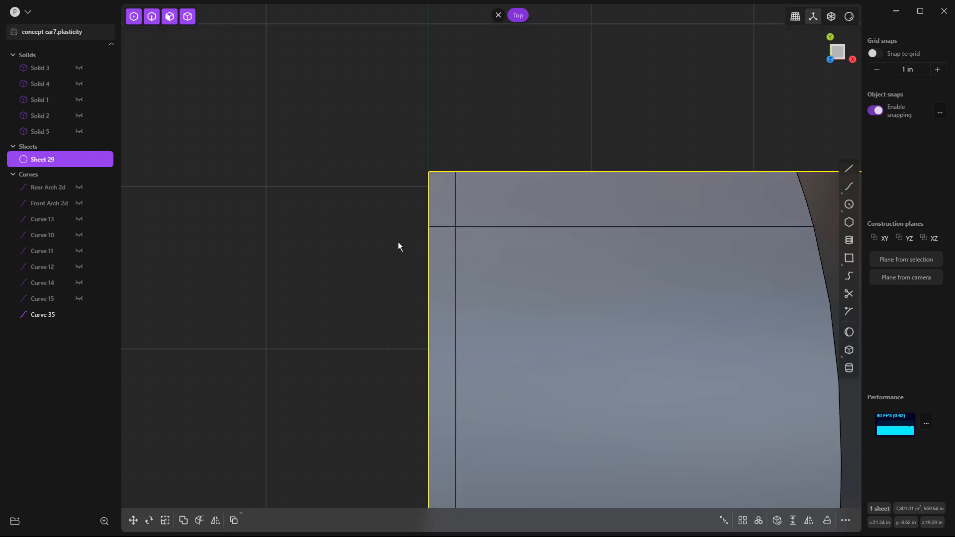
pyautogui.click(397, 244)
# Step: Draw a straight line about 75 in long from the bowed curve's upper end to the new rear cut on the body's centre-line edge
pyautogui.moveTo(398, 243); pyautogui.dragTo(458, 205, button='middle')
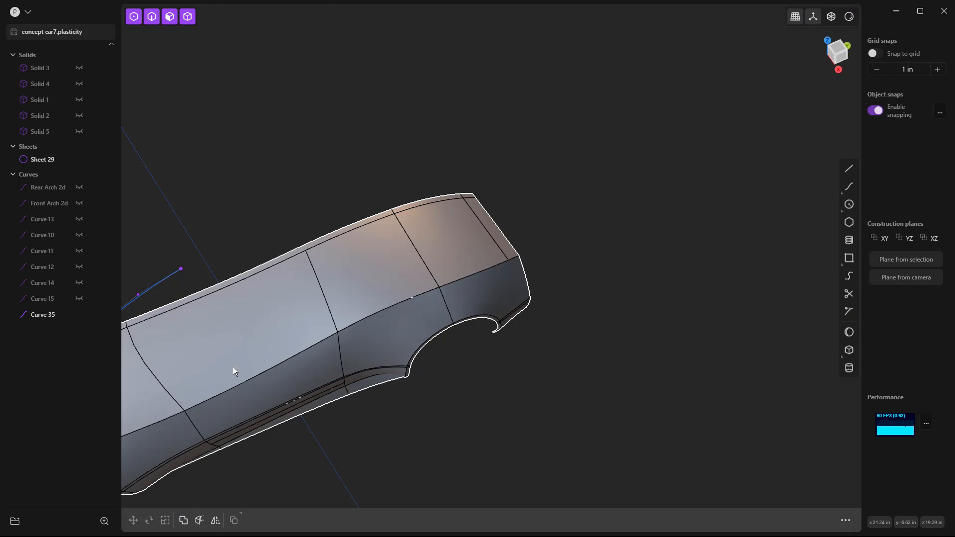
pyautogui.moveTo(503, 249); pyautogui.dragTo(616, 210, button='middle')
pyautogui.click(850, 169)
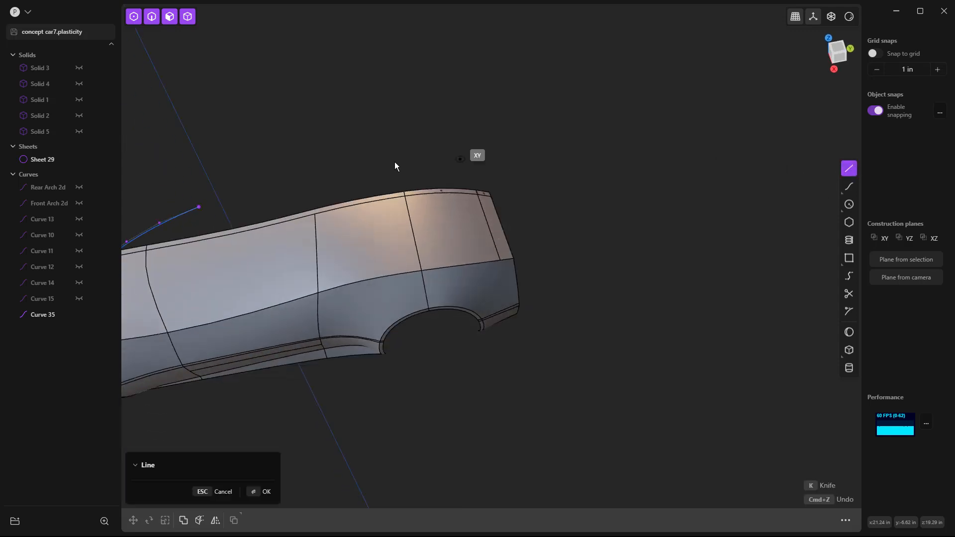
pyautogui.click(204, 207)
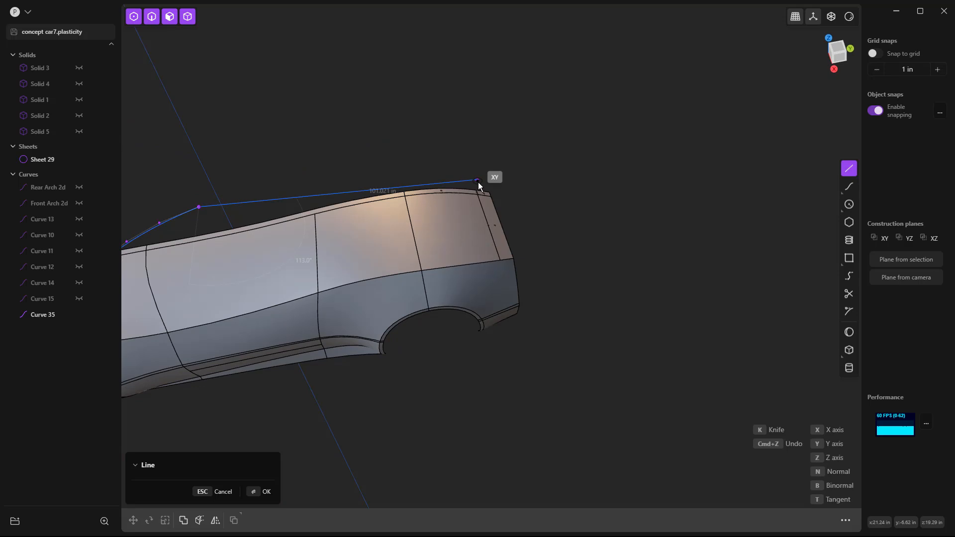
pyautogui.click(478, 190)
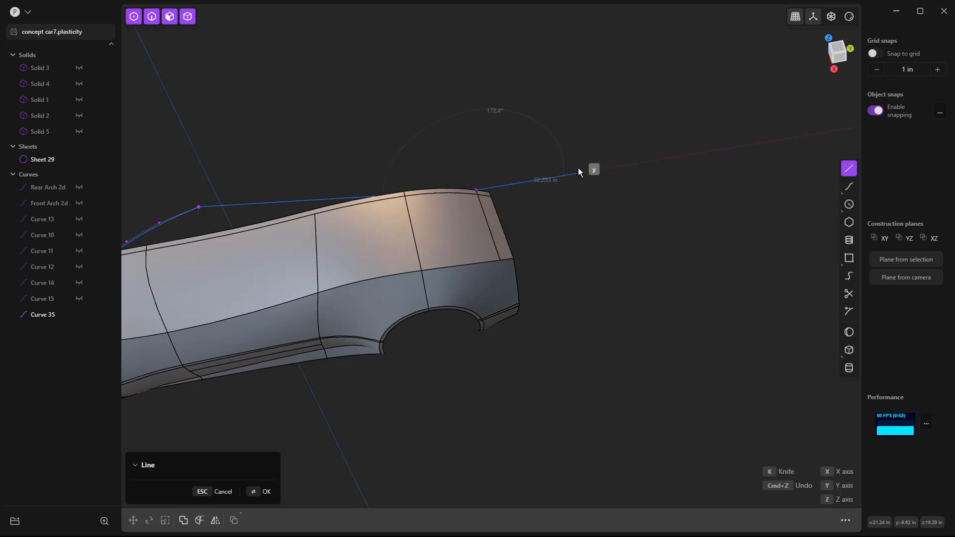
pyautogui.press('Return')
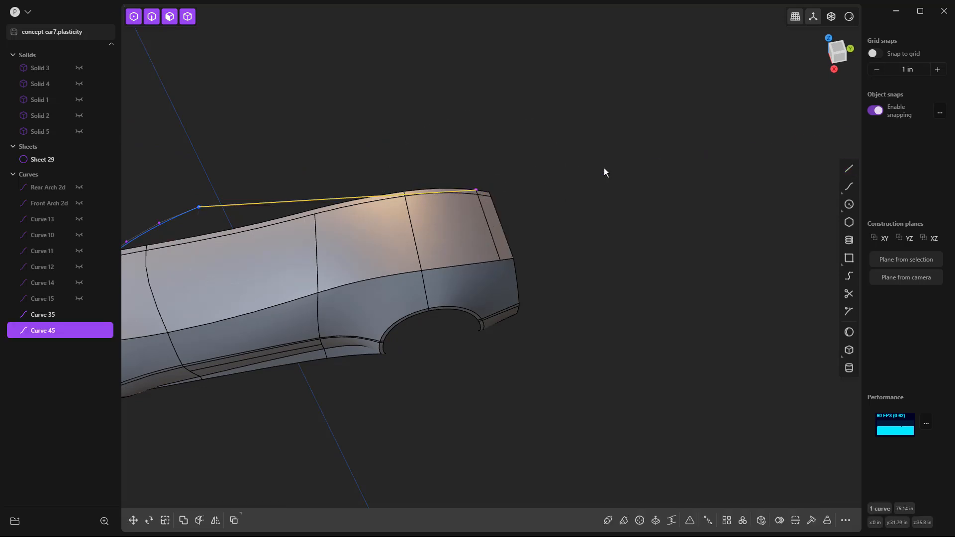